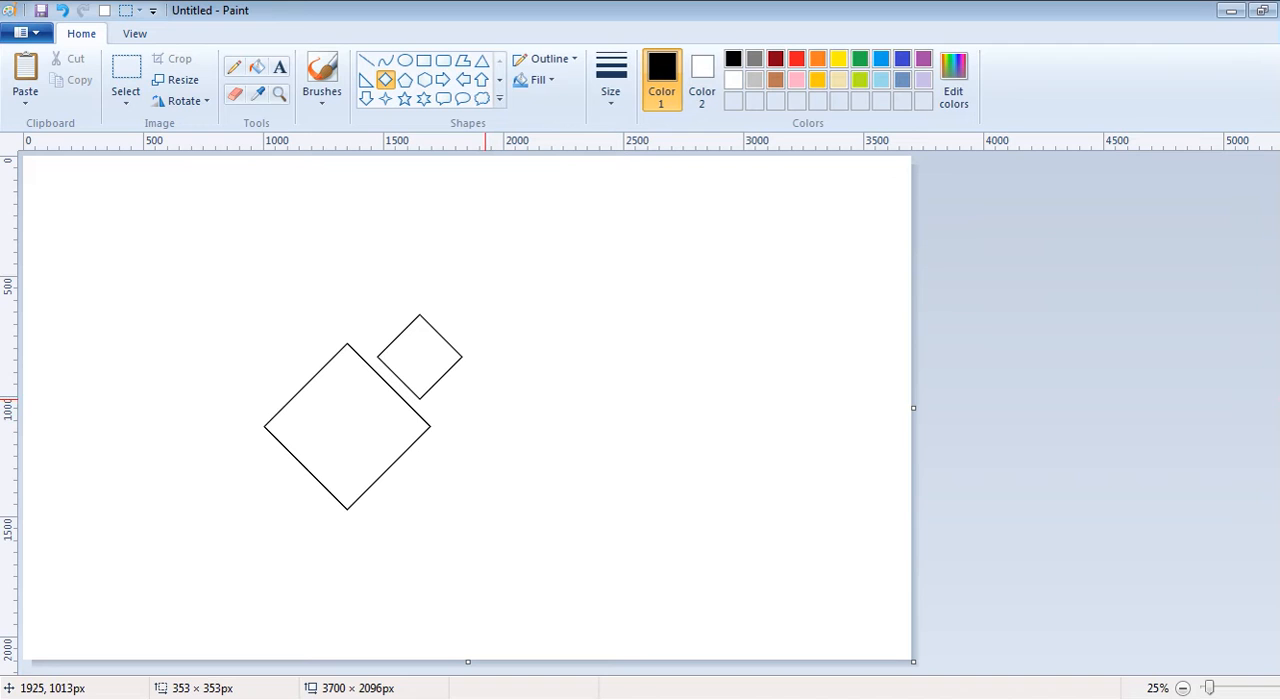
- Shift the small diamond slightly along the upper-right edge of the large diamond
left_click_drag(424, 346, 421, 348)
left_click_drag(154, 488, 295, 569)
left_click_drag(205, 536, 534, 313)
key("Delete")
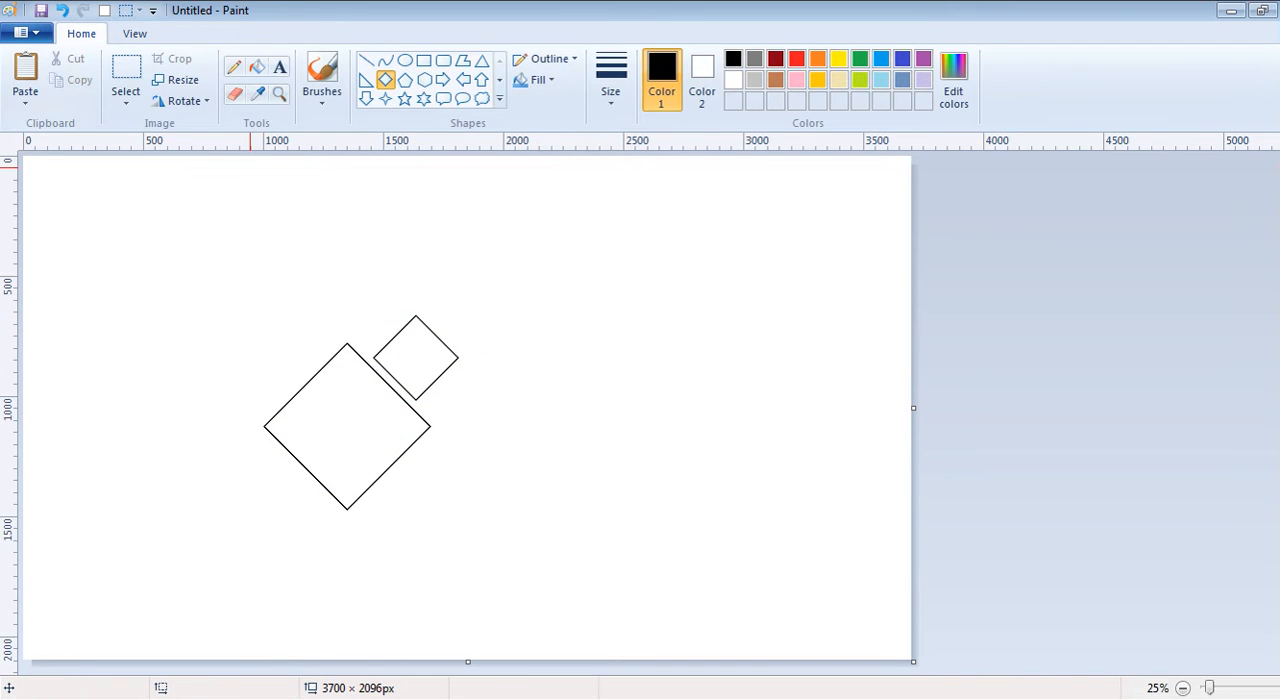
- Select the small diamond with a free-form selection and turn on transparent selection
left_click(125, 96)
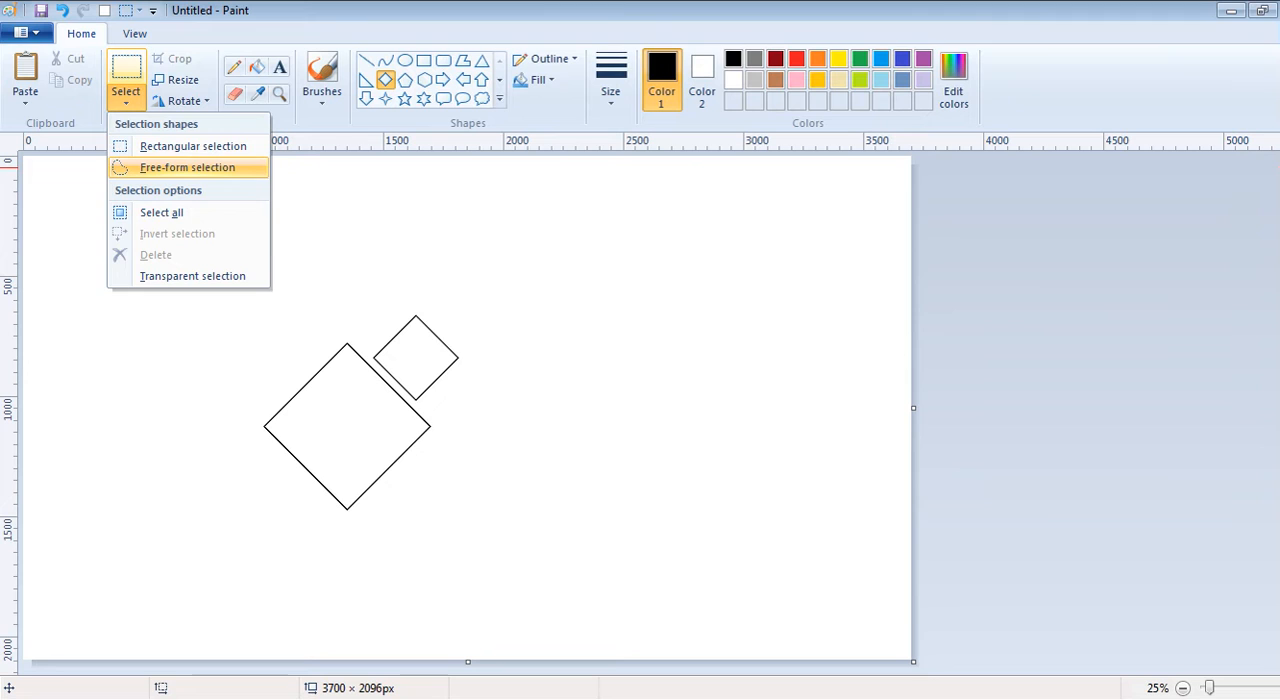
left_click(187, 167)
left_click_drag(353, 331, 389, 383)
left_click(471, 334)
mouse_move(365, 337)
left_mouse_down()
mouse_move(426, 405)
mouse_move(464, 374)
mouse_move(469, 332)
mouse_move(421, 296)
mouse_move(366, 330)
left_mouse_up()
left_click(182, 100)
left_click(126, 98)
left_click(190, 277)
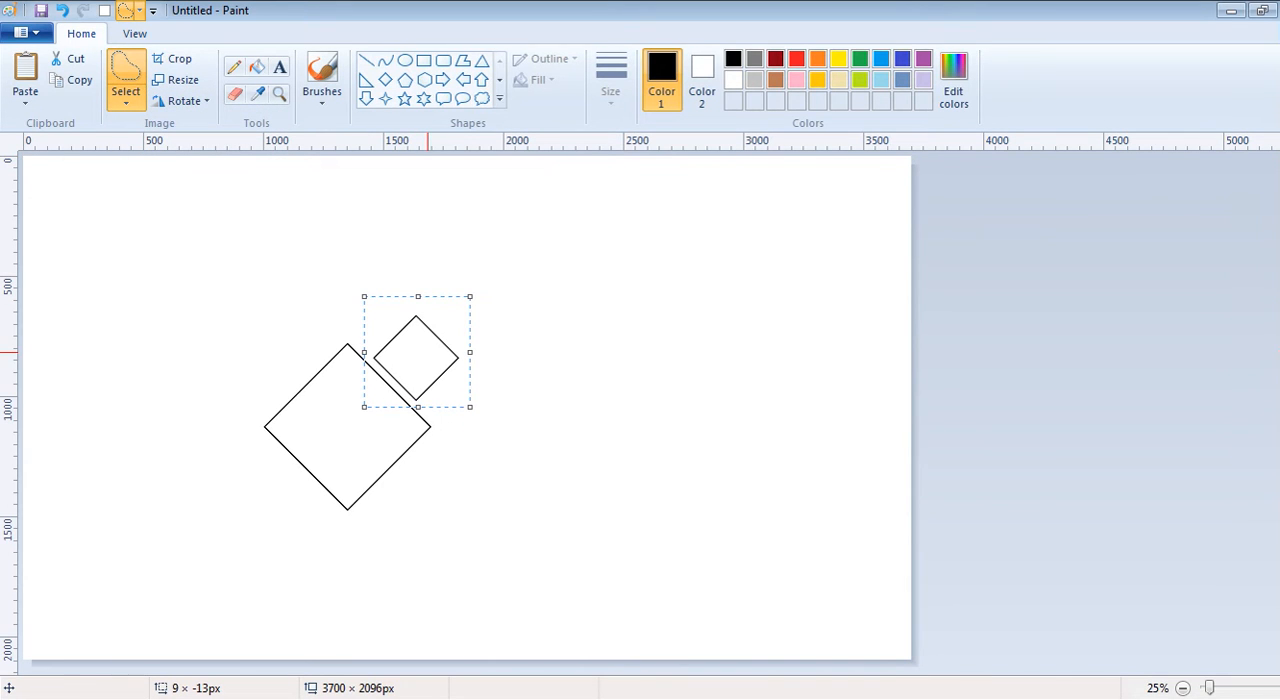
- Paste a copy of the small diamond alongside the large diamond's lower-left edge
key("ctrl+v")
left_click_drag(89, 211, 292, 491)
left_click(467, 484)
- Paste another small diamond alongside the large diamond's lower-right edge
key("ctrl+v")
left_click_drag(75, 218, 410, 494)
left_click_drag(362, 542, 470, 432)
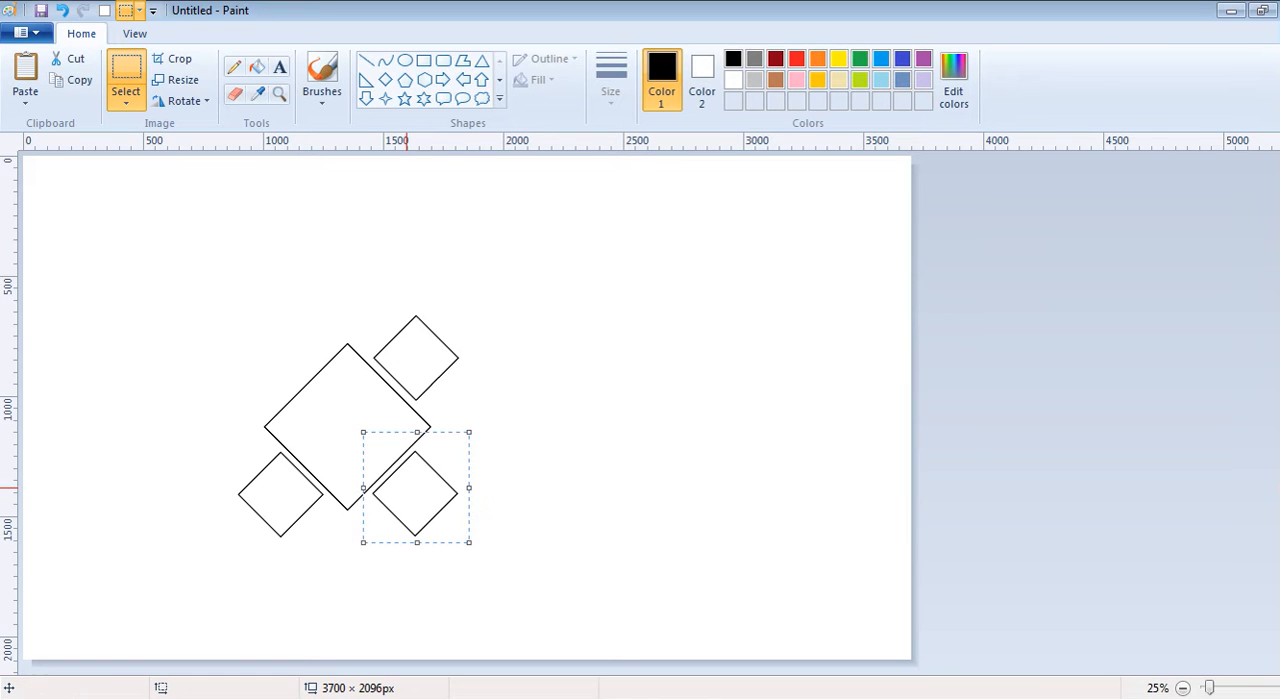
key("Escape")
- Paste a small diamond alongside the large diamond's upper-left edge, completing the set of four
key("ctrl+v")
left_click_drag(77, 212, 295, 366)
left_click(528, 383)
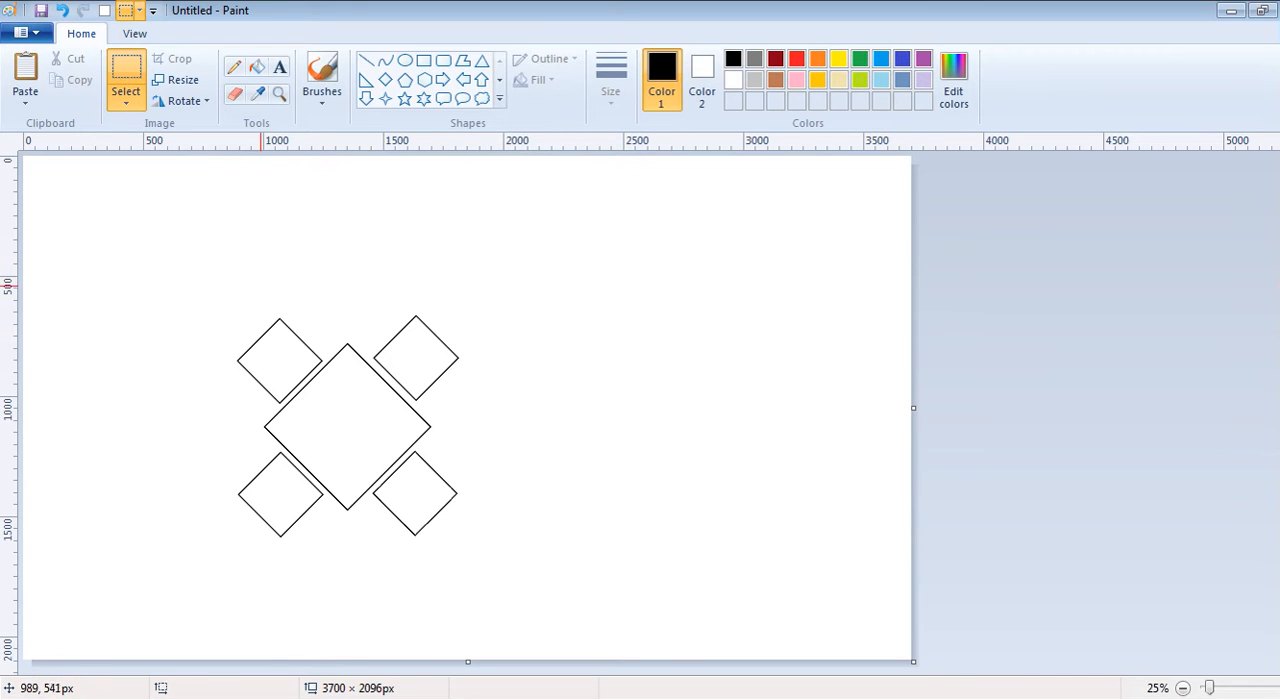
- Paste a copy over the upper-right small diamond and nudge it slightly off to create a doubled outline
key("ctrl+v")
left_click_drag(78, 211, 419, 352)
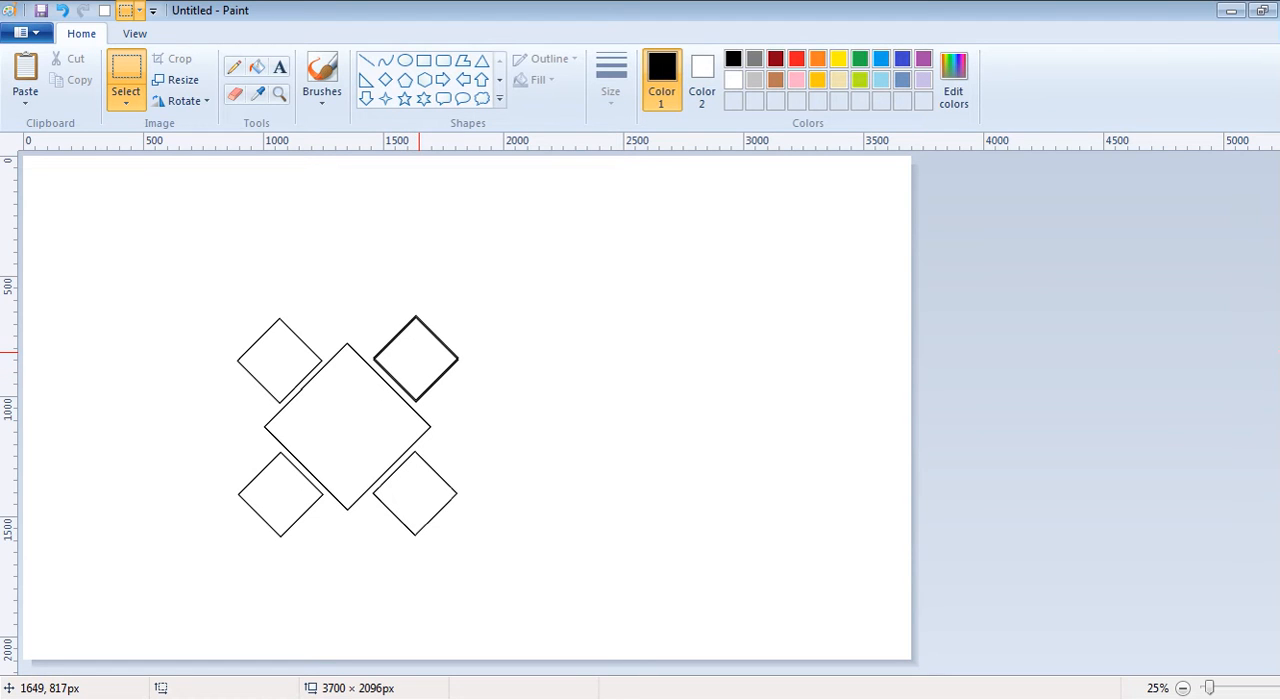
left_click_drag(419, 352, 418, 352)
key("Down")
key("Left")
key("Right")
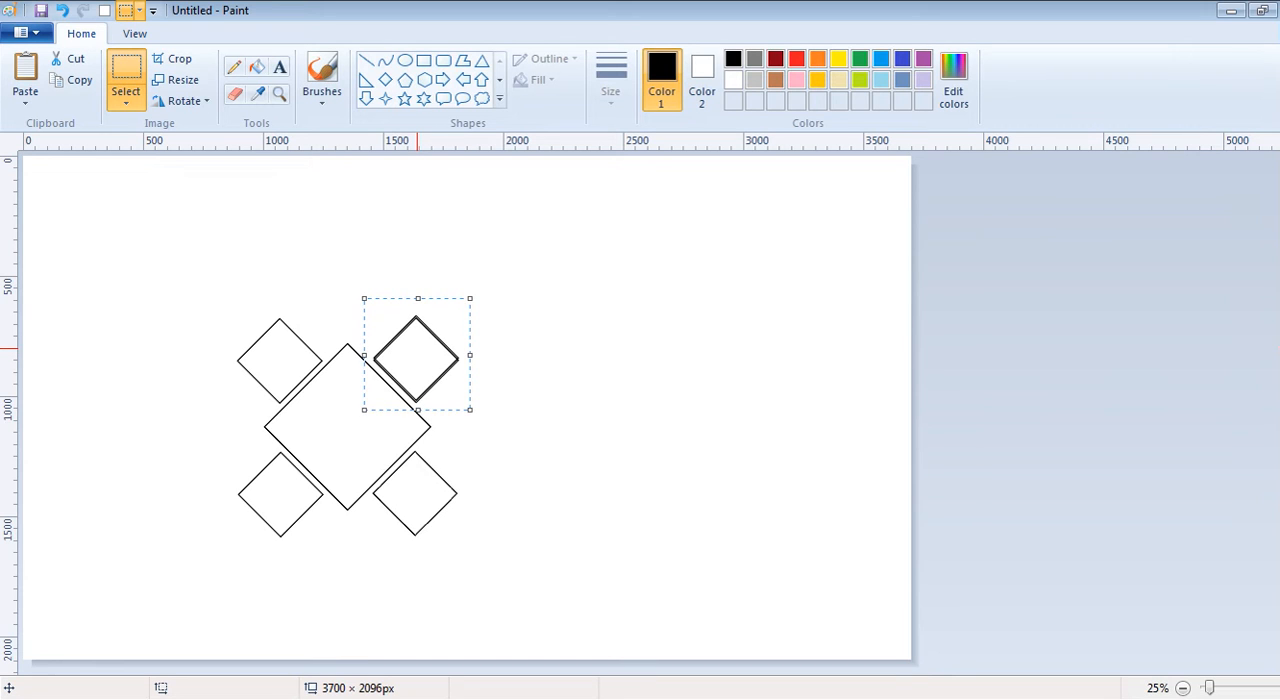
left_click(528, 403)
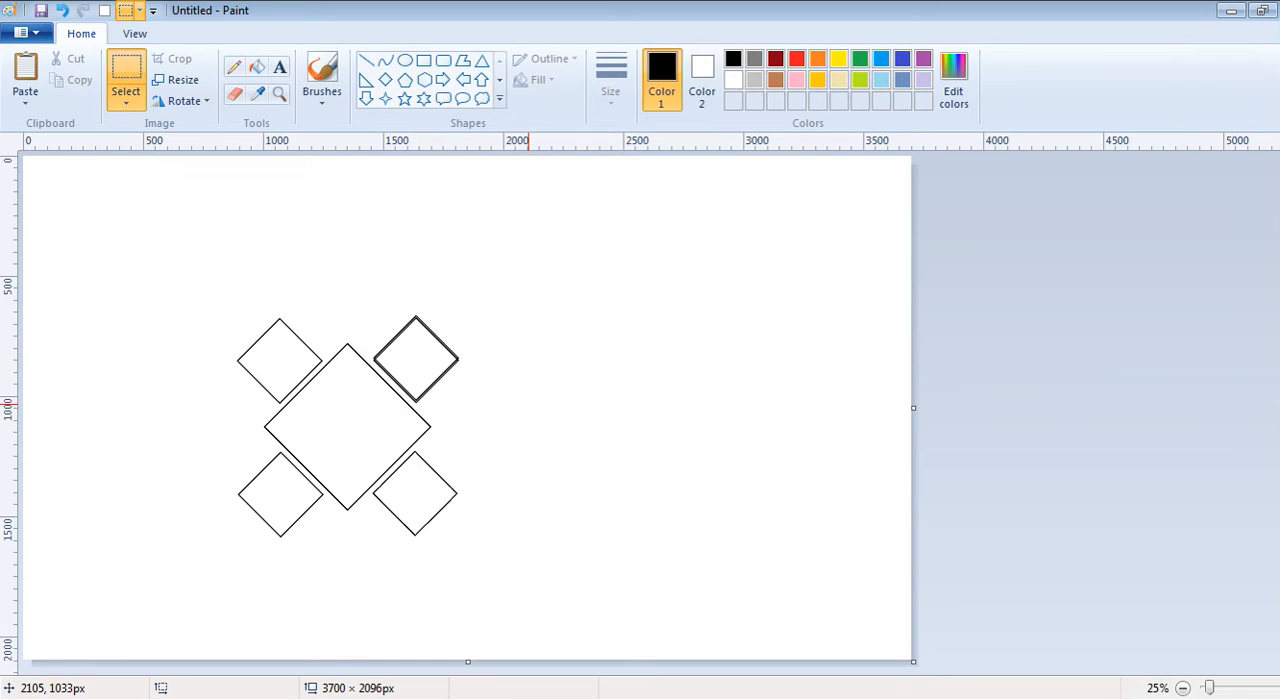
- Double the upper-left small diamond's outline with a pasted copy nudged slightly out of alignment
key("ctrl+v")
left_click_drag(79, 211, 287, 350)
key("Escape")
key("Left")
key("Left")
key("Left")
key("Left")
key("Left")
key("Left")
key("Left")
key("Left")
key("Left")
key("Down")
key("Down")
key("Down")
key("Down")
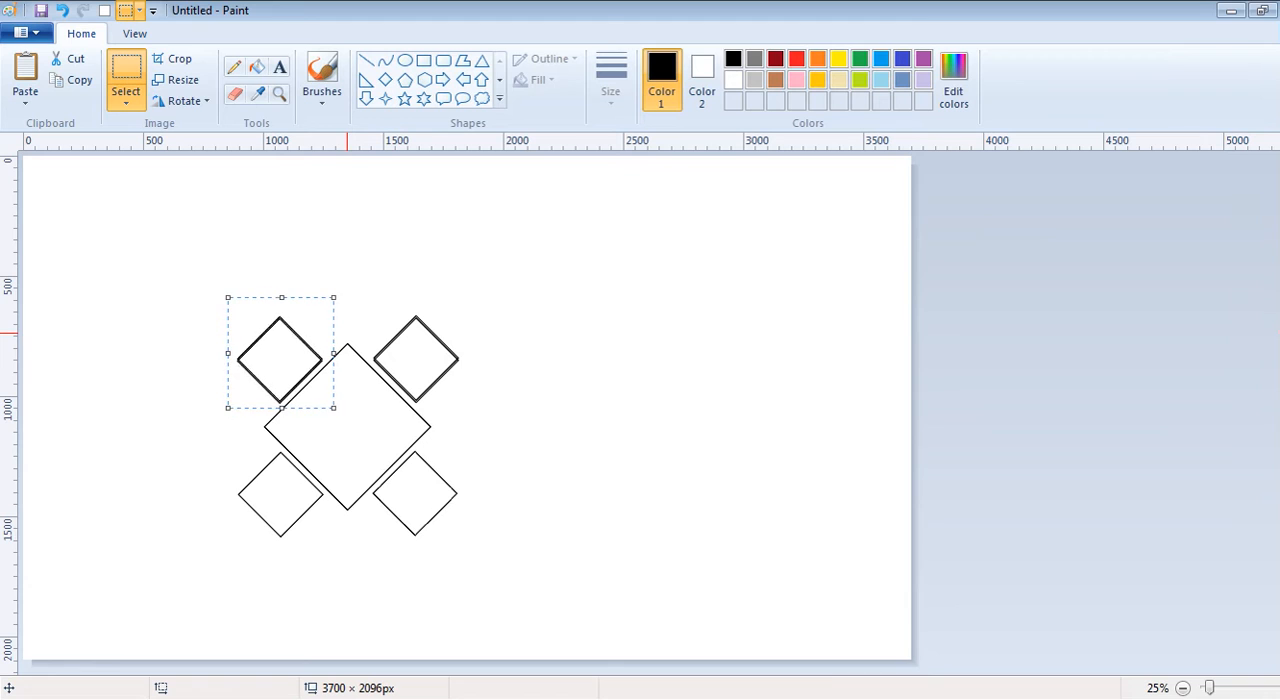
key("Up")
key("Up")
key("Up")
left_click(357, 330)
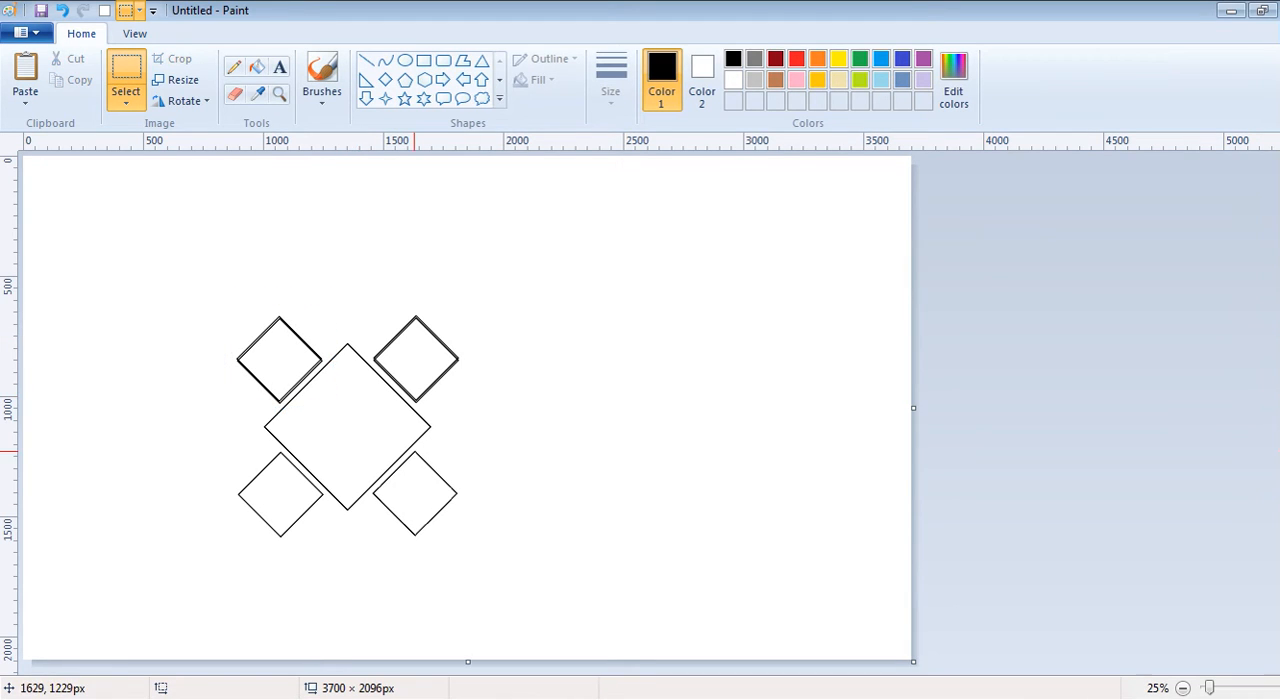
- Double the lower-left small diamond's outline with a pasted copy nudged slightly out of alignment
key("ctrl+v")
left_click_drag(61, 218, 268, 483)
key("Up")
key("Up")
key("Left")
key("Left")
key("Left")
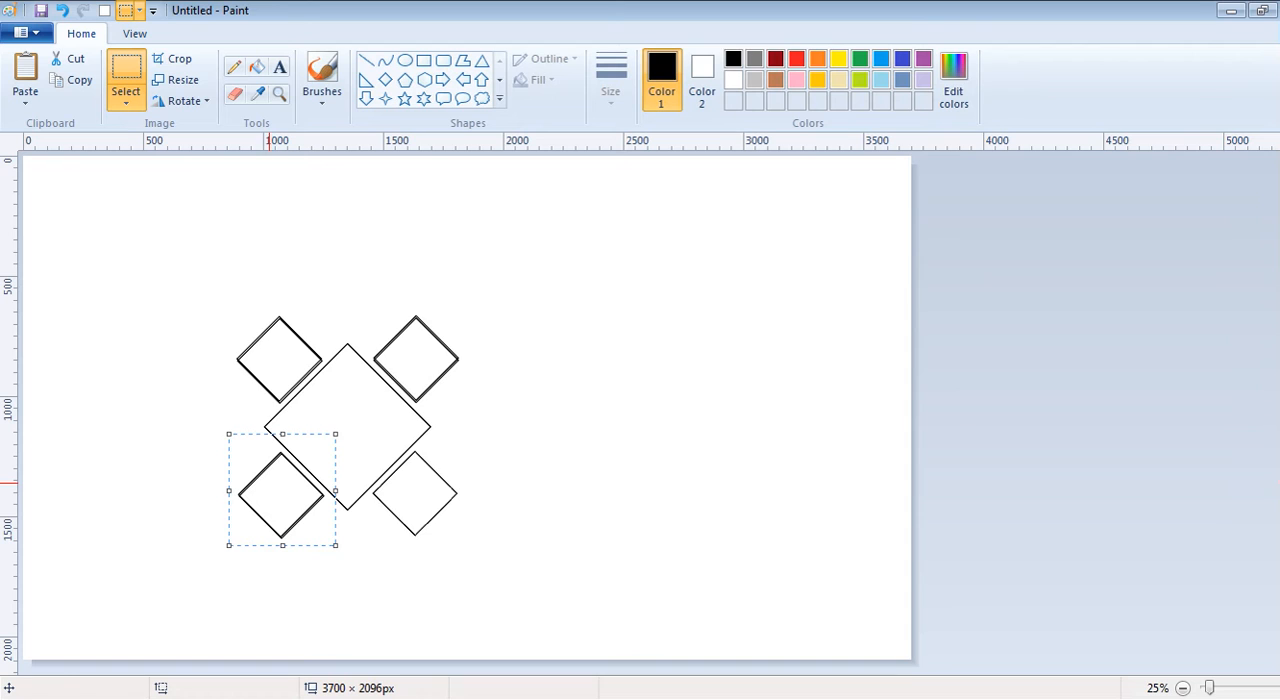
key("Up")
key("Up")
left_click(482, 398)
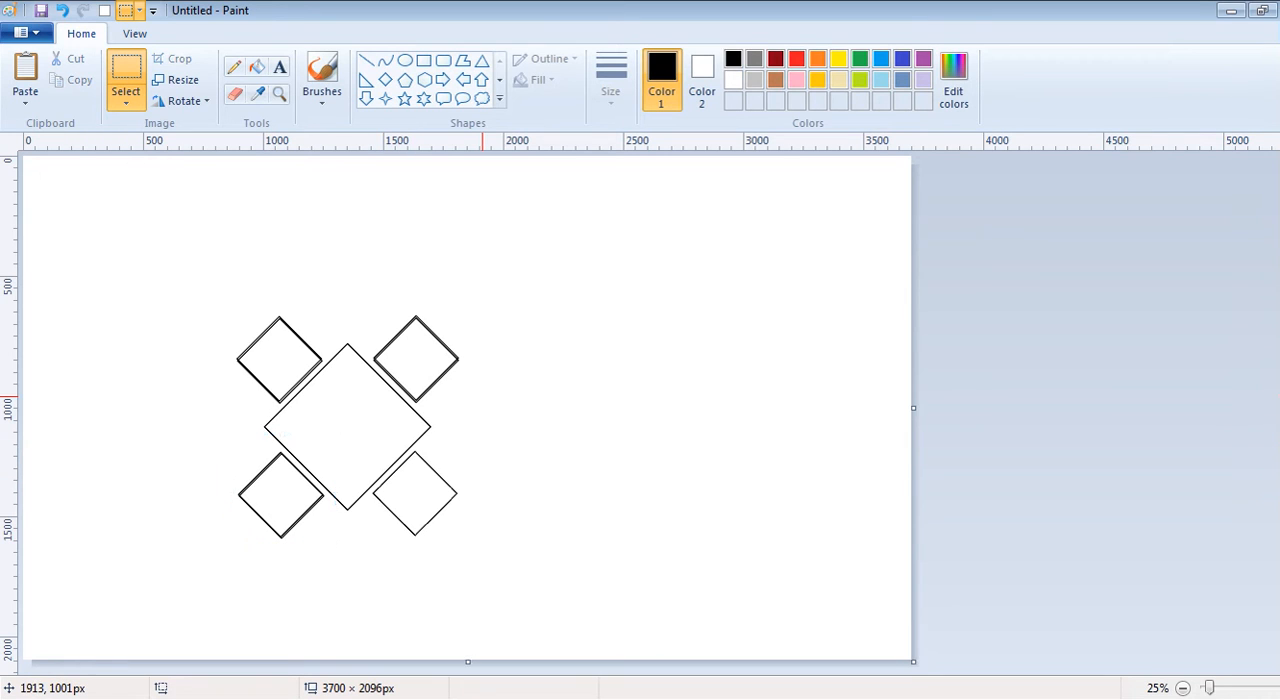
- Double the lower-right small diamond's outline with a pasted copy nudged slightly out of alignment
key("ctrl+v")
left_click_drag(70, 216, 412, 493)
key("Left")
key("Left")
key("Left")
key("Up")
key("Up")
key("Up")
key("Up")
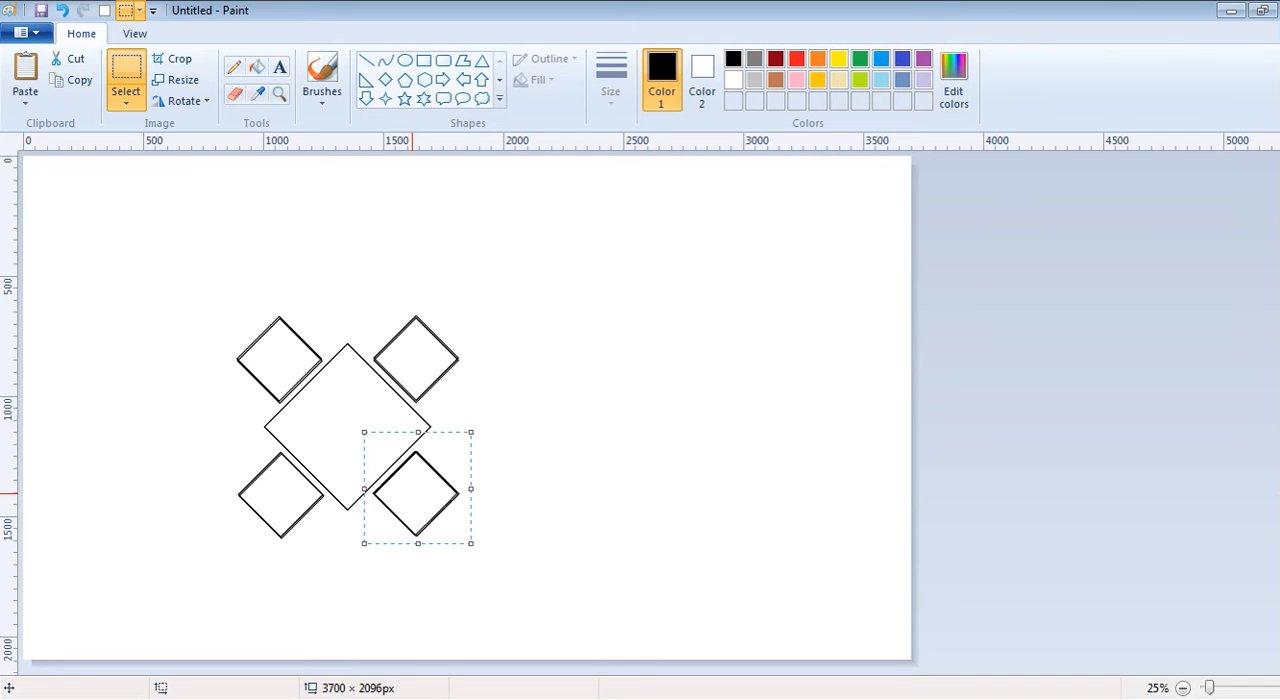
left_click(570, 313)
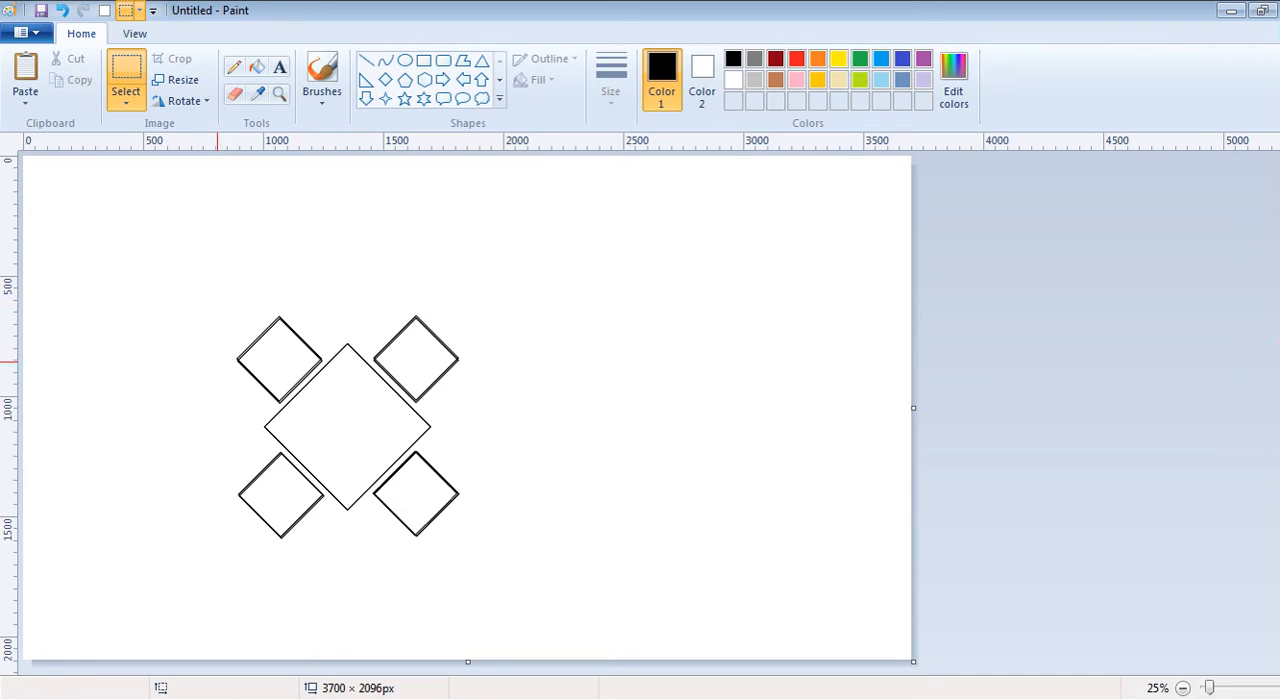
- Paste a small diamond overlapping the top corner of the large diamond, centred between the two upper diamonds
key("ctrl+v")
left_click_drag(84, 217, 330, 311)
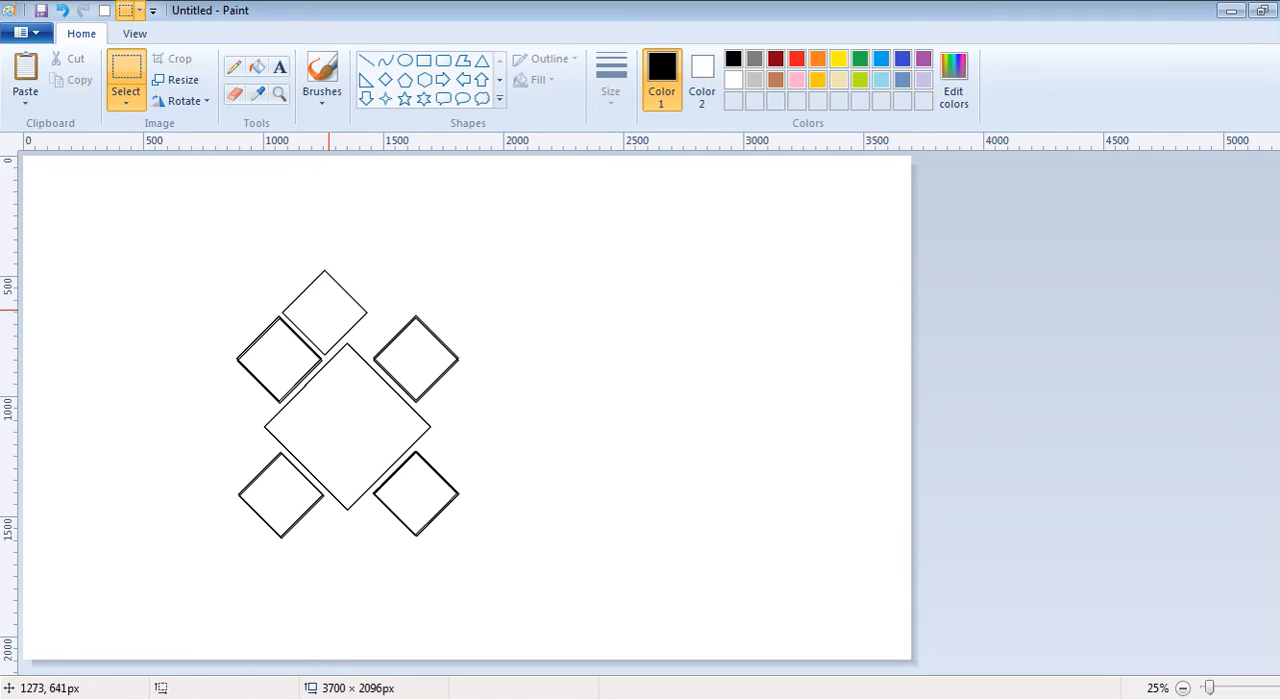
left_click_drag(329, 311, 352, 330)
left_click(556, 306)
- Paste a small diamond overlapping the bottom corner of the large diamond
key("ctrl+v")
left_click_drag(73, 221, 348, 523)
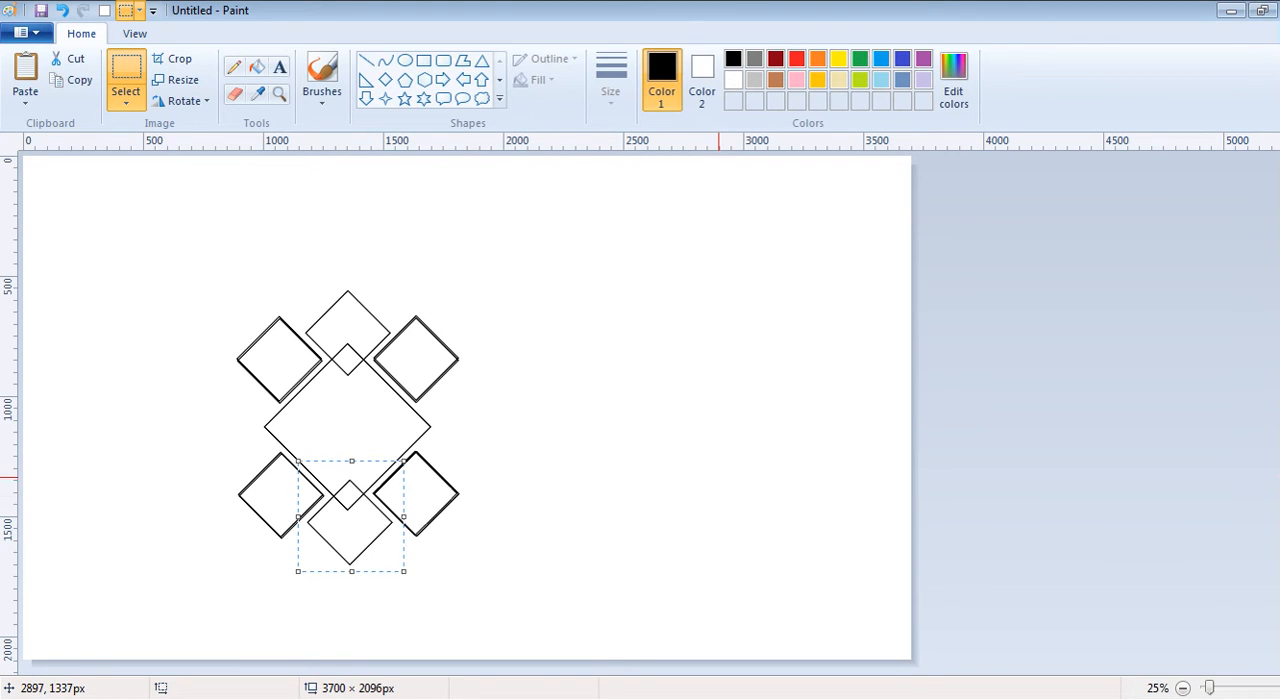
left_click(695, 453)
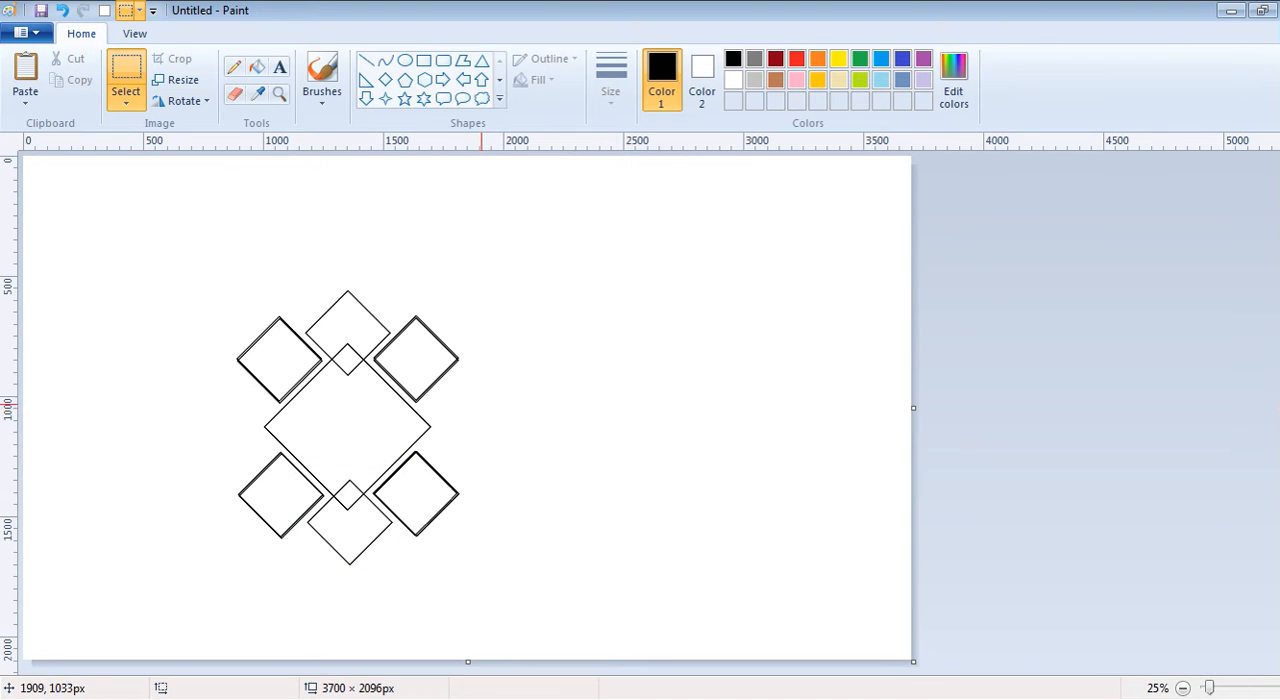
- Paste a small diamond inside the large diamond and nudge it right to centre it
key("ctrl+v")
left_click_drag(93, 225, 351, 432)
key("Escape")
key("Right")
key("Right")
key("Right")
key("Right")
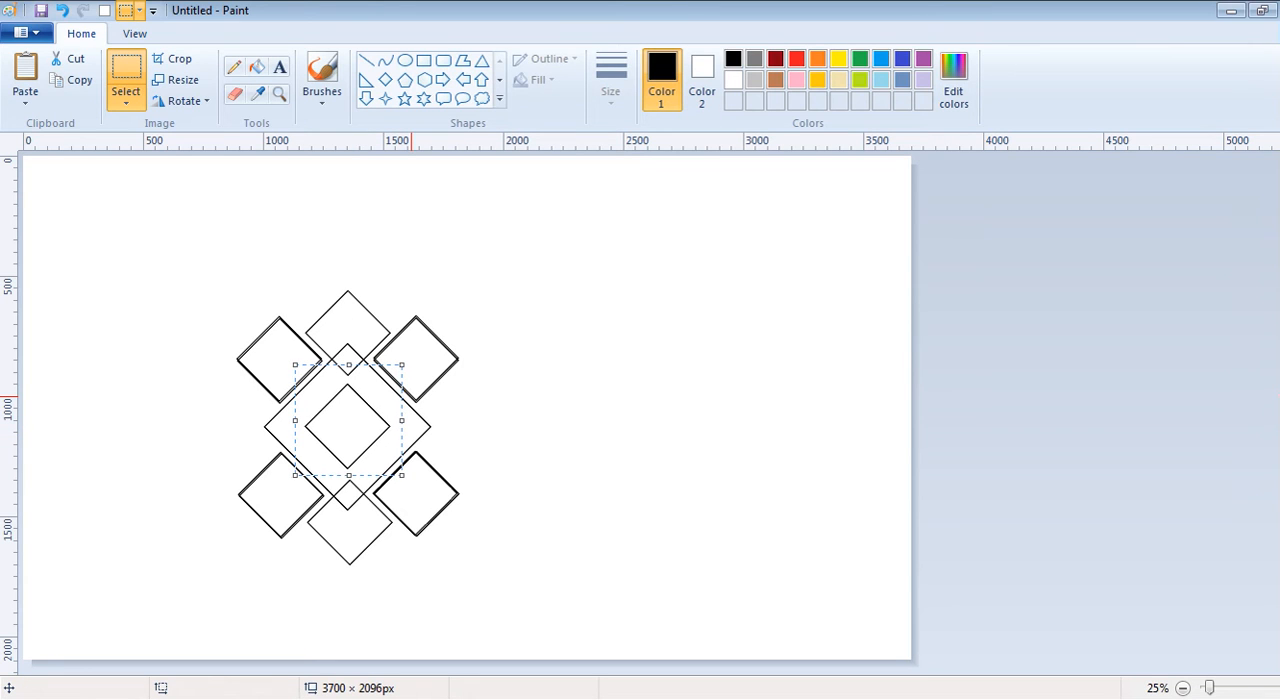
key("Right")
key("Right")
key("Right")
key("Right")
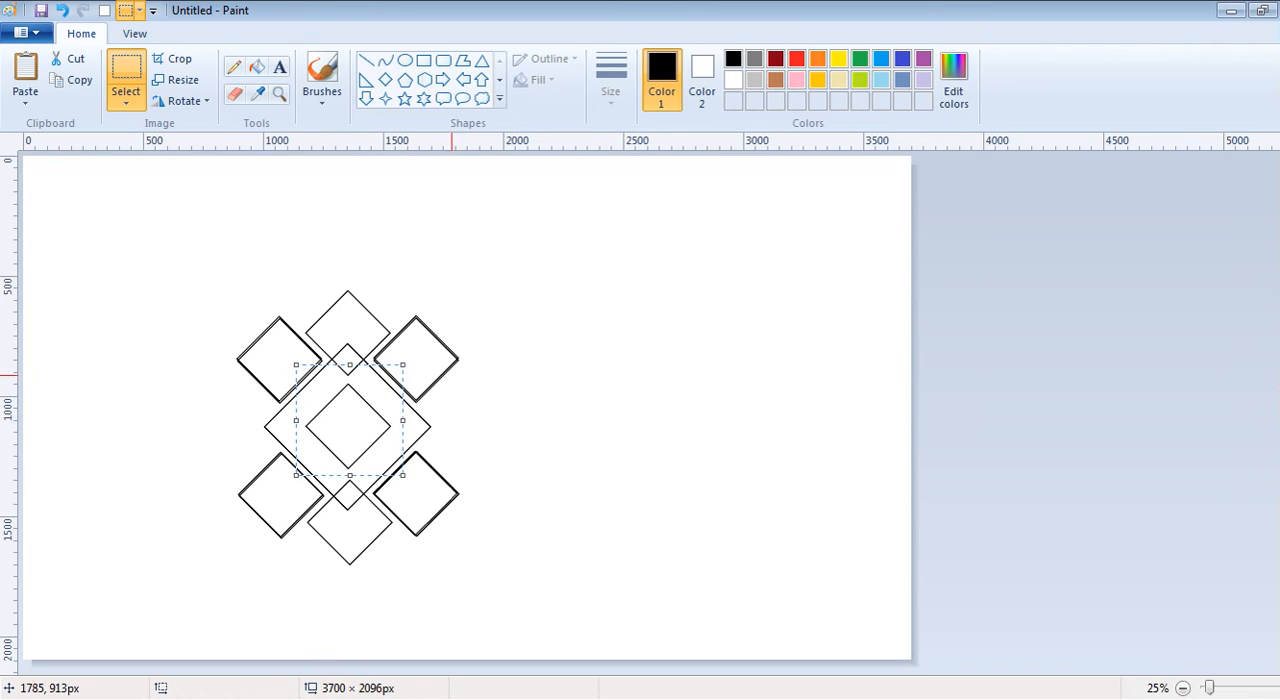
left_click(575, 353)
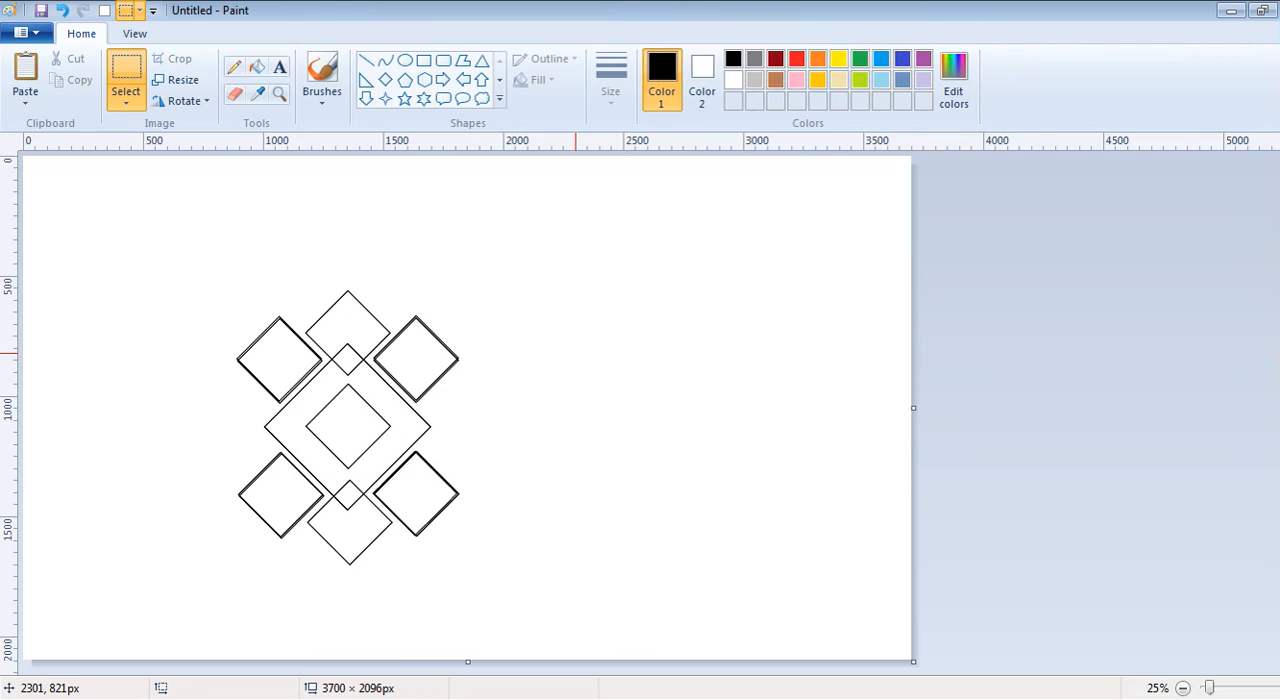
- Select the whole diamond pattern with transparent selection and move it up and left on the canvas
left_click_drag(164, 264, 508, 592)
left_click_drag(427, 425, 390, 404)
left_click(126, 98)
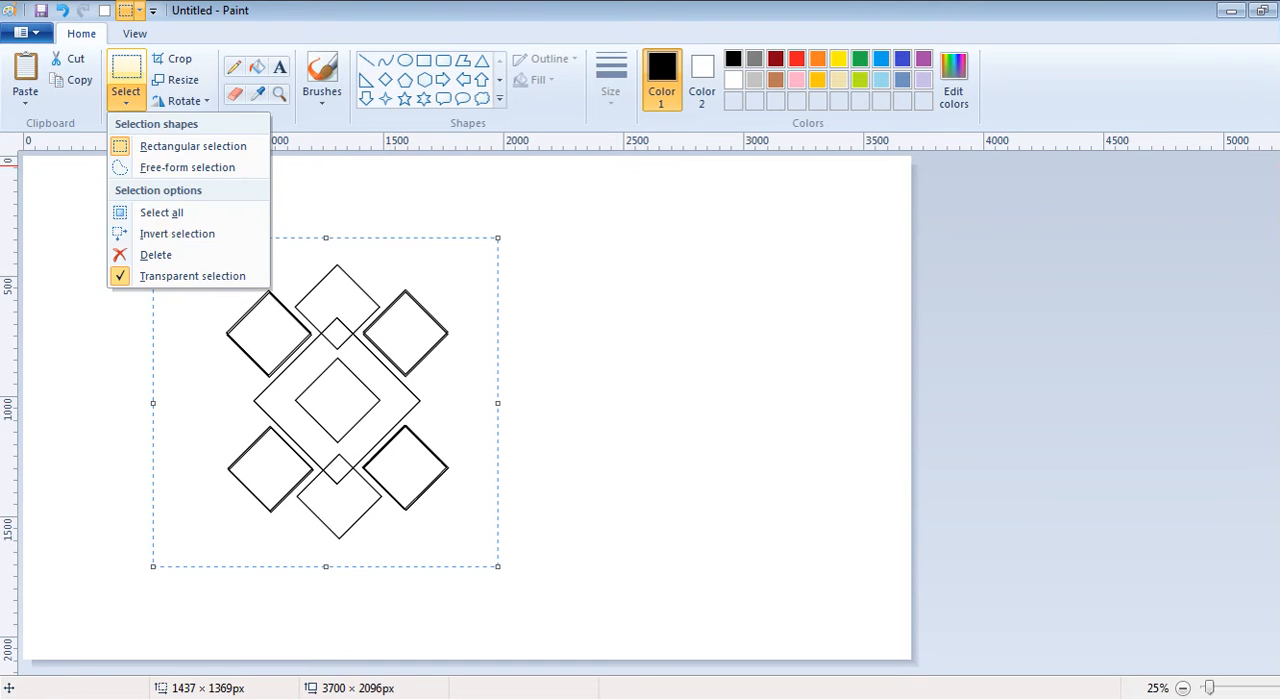
left_click(192, 276)
left_click(126, 98)
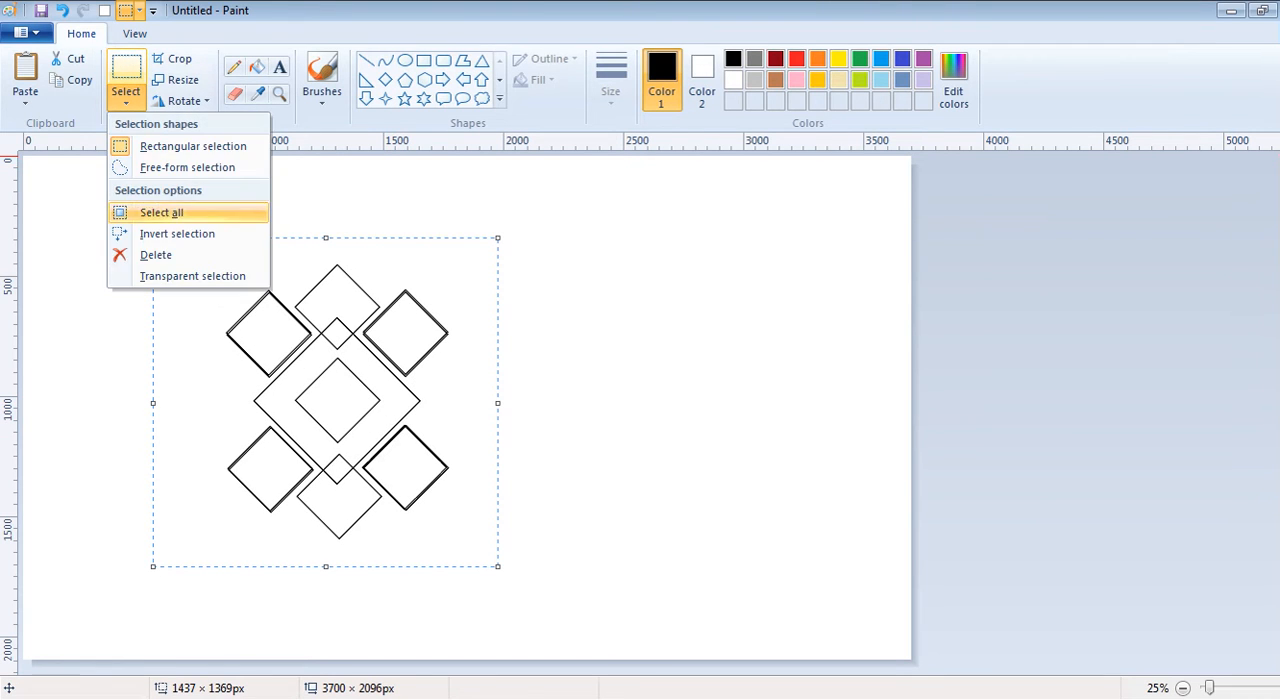
left_click(192, 276)
left_click_drag(192, 255, 503, 569)
left_click(126, 98)
left_click(192, 276)
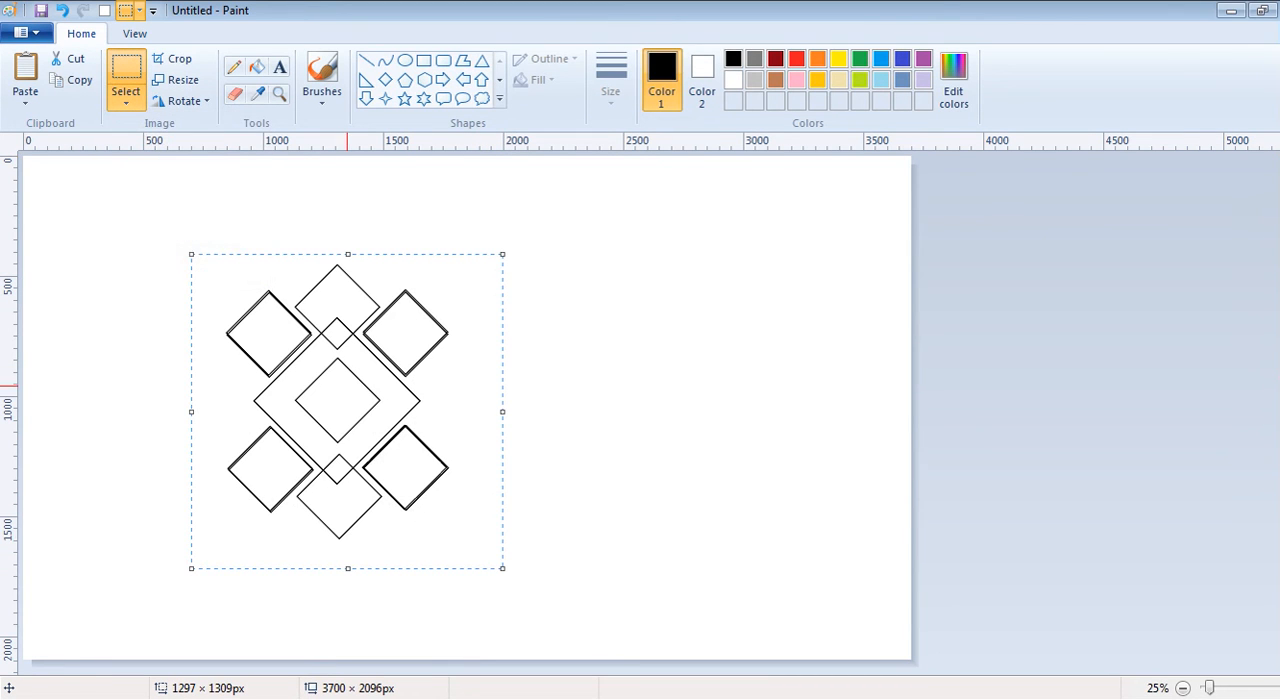
left_click_drag(347, 384, 299, 353)
left_click(630, 376)
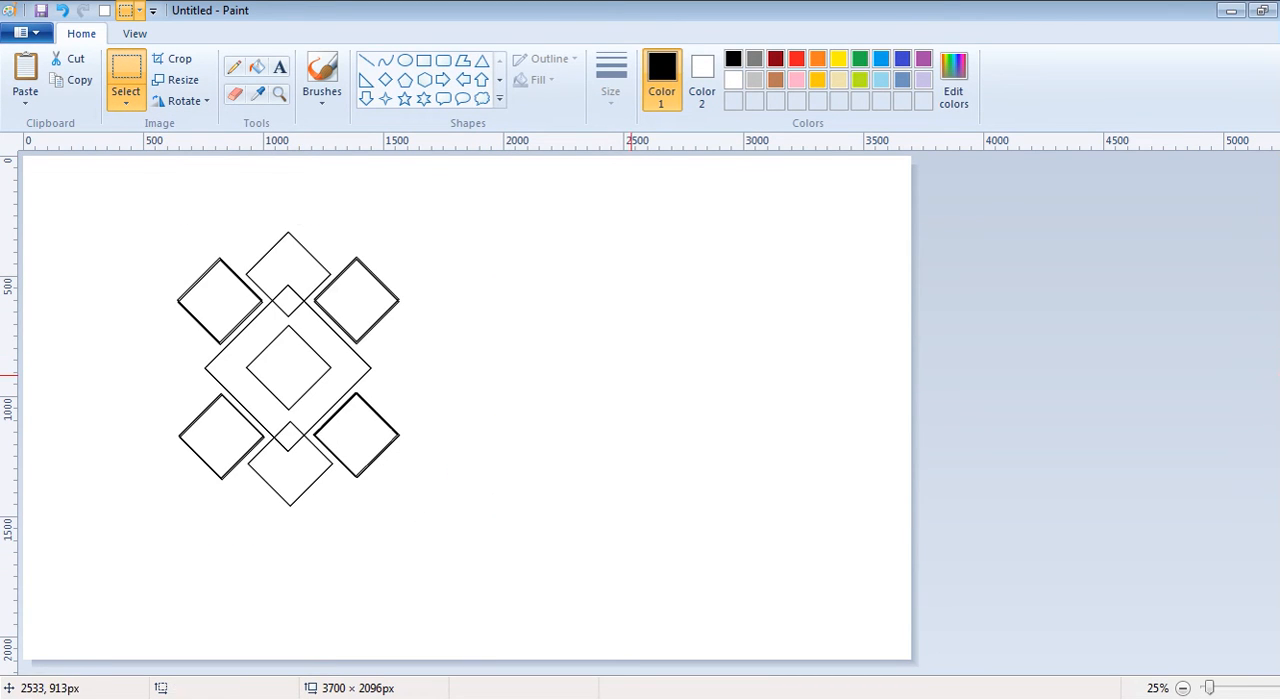
- Paste a copy of the pattern overlapping the original, shifted right by about one small diamond, and align it vertically
key("ctrl+v")
left_click_drag(197, 313, 381, 373)
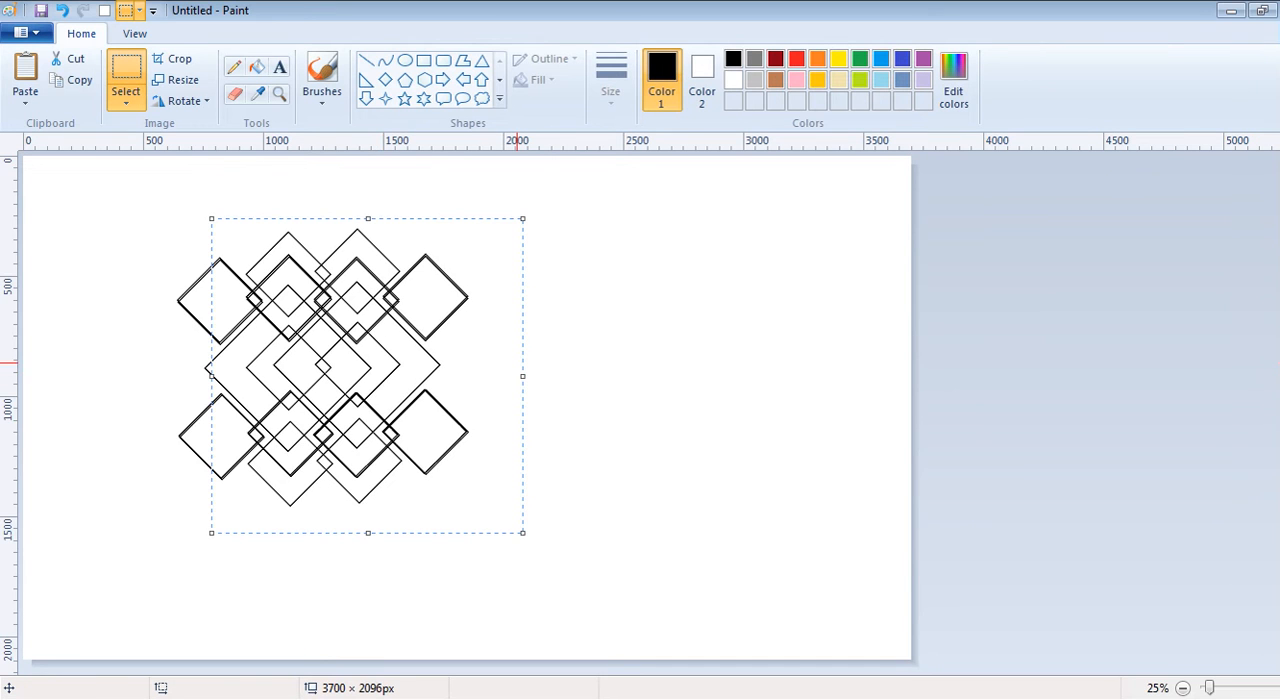
key("Down")
key("Down")
key("Down")
key("Down")
key("Down")
key("Down")
key("Down")
key("Down")
key("Down")
key("Down")
key("Down")
key("Down")
key("Down")
key("Up")
key("Escape")
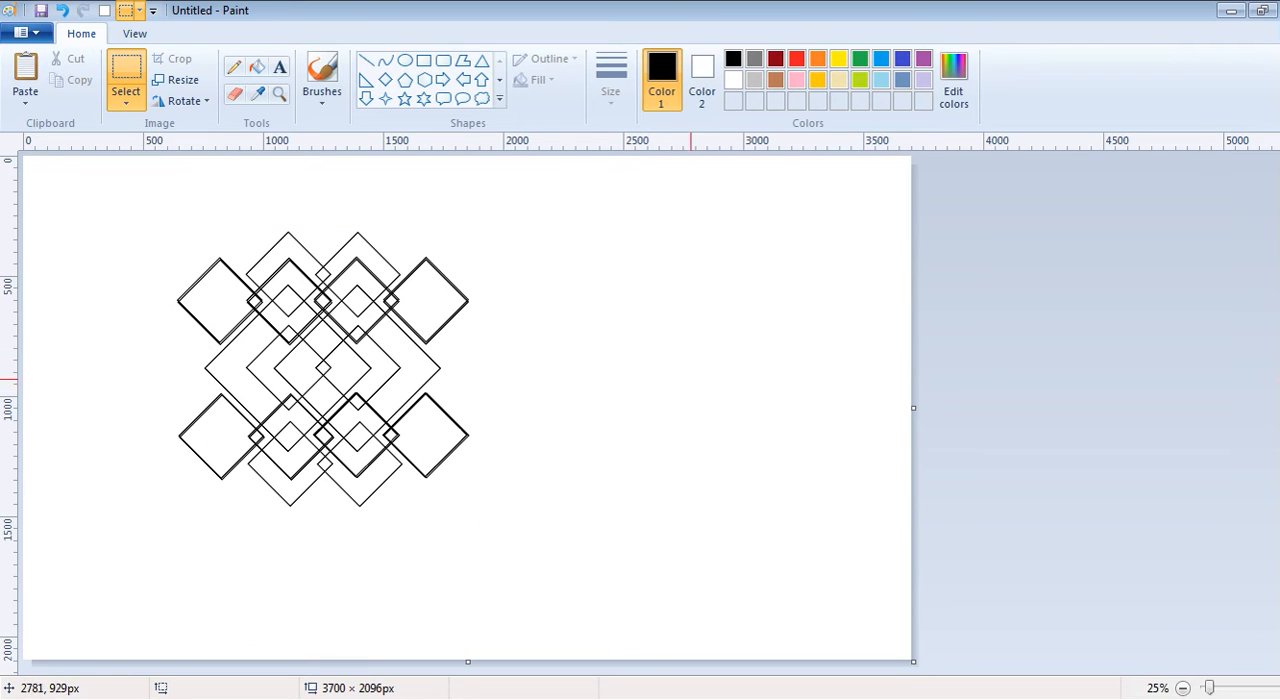
- Copy the combined pattern and paste it to the right at the same height, overlapping the rightmost diamonds
mouse_move(143, 227)
left_mouse_down()
mouse_move(529, 500)
mouse_move(523, 527)
left_mouse_up()
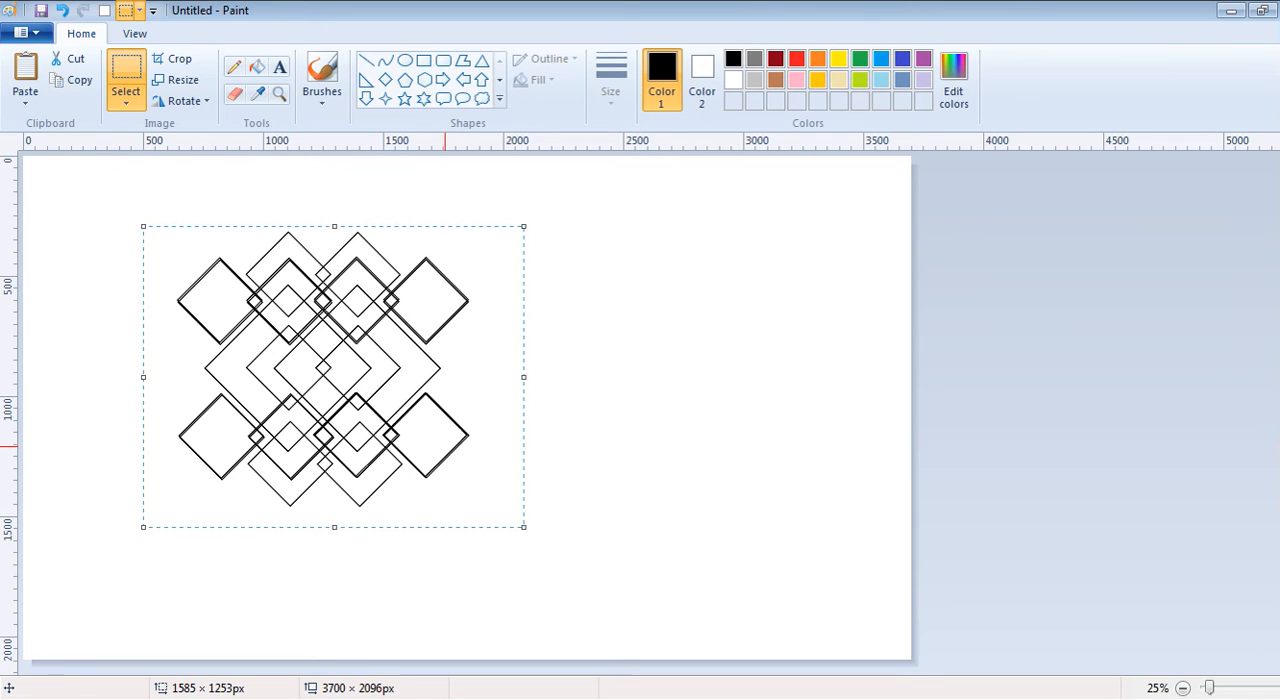
key("ctrl+c")
left_click(604, 400)
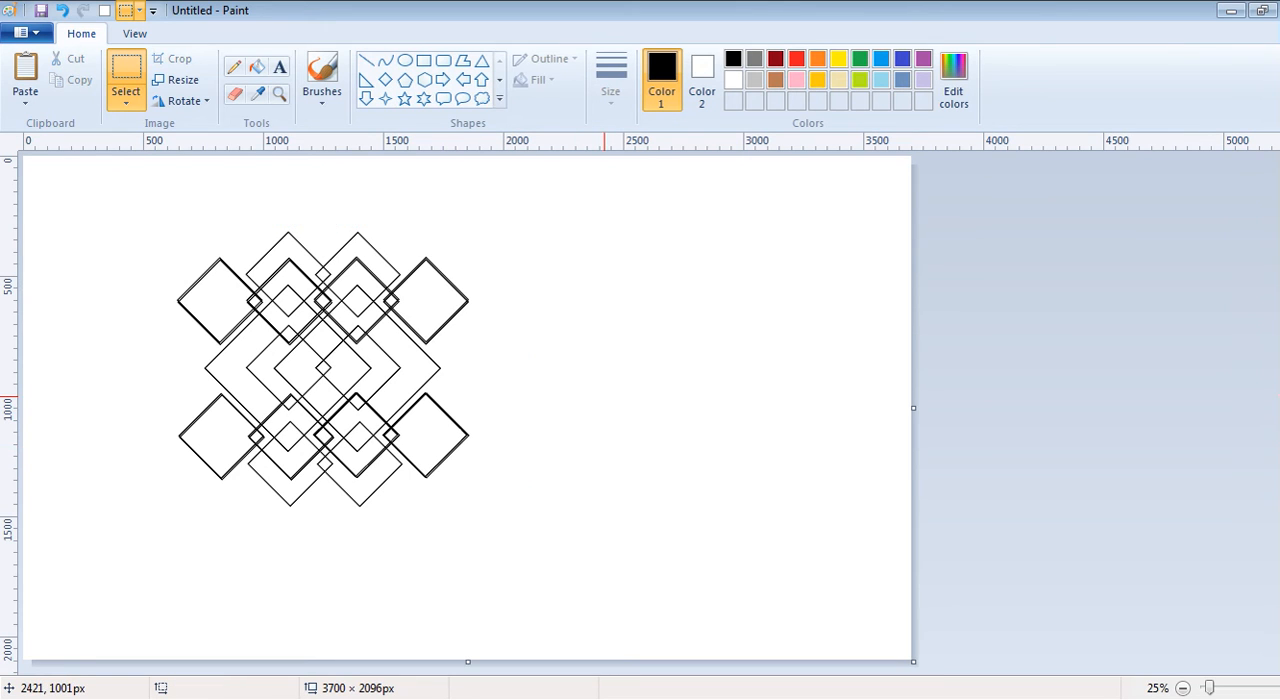
key("ctrl+v")
left_click_drag(229, 298, 362, 376)
mouse_move(571, 376)
left_mouse_down()
mouse_move(687, 376)
mouse_move(570, 366)
left_mouse_up()
left_click_drag(570, 366, 568, 366)
key("Down")
key("Down")
key("Down")
key("Down")
key("Down")
key("Down")
key("Down")
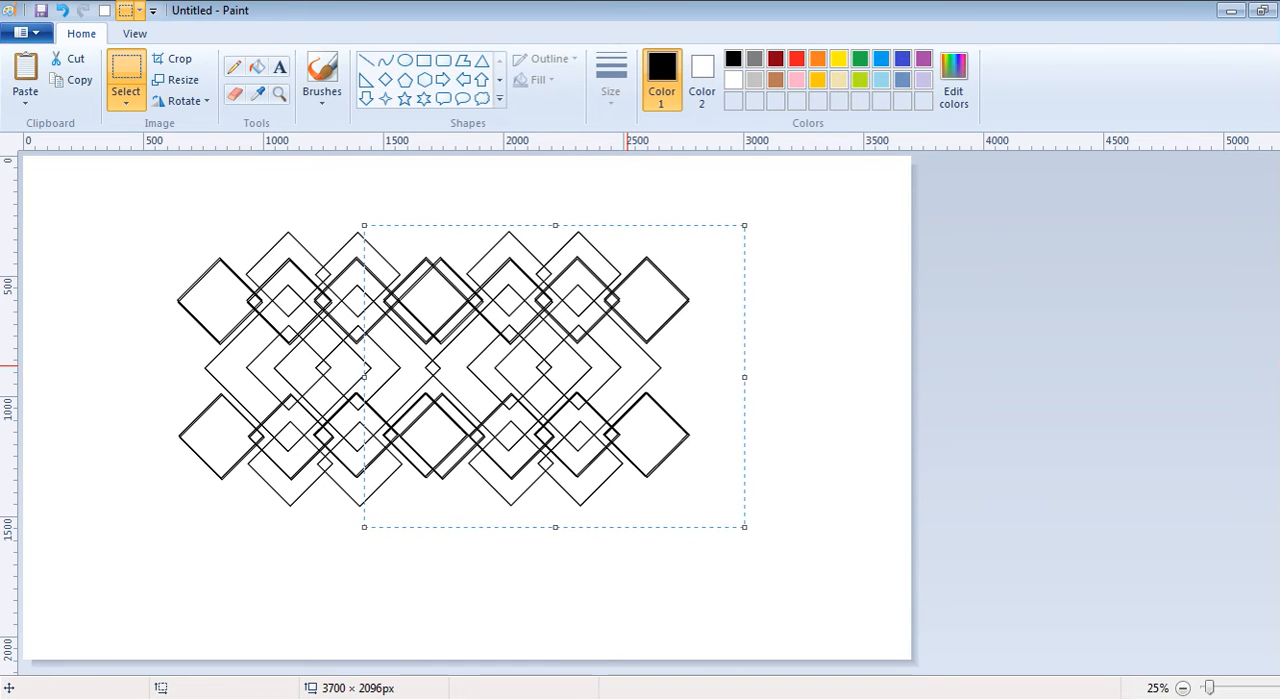
key("Down")
key("Down")
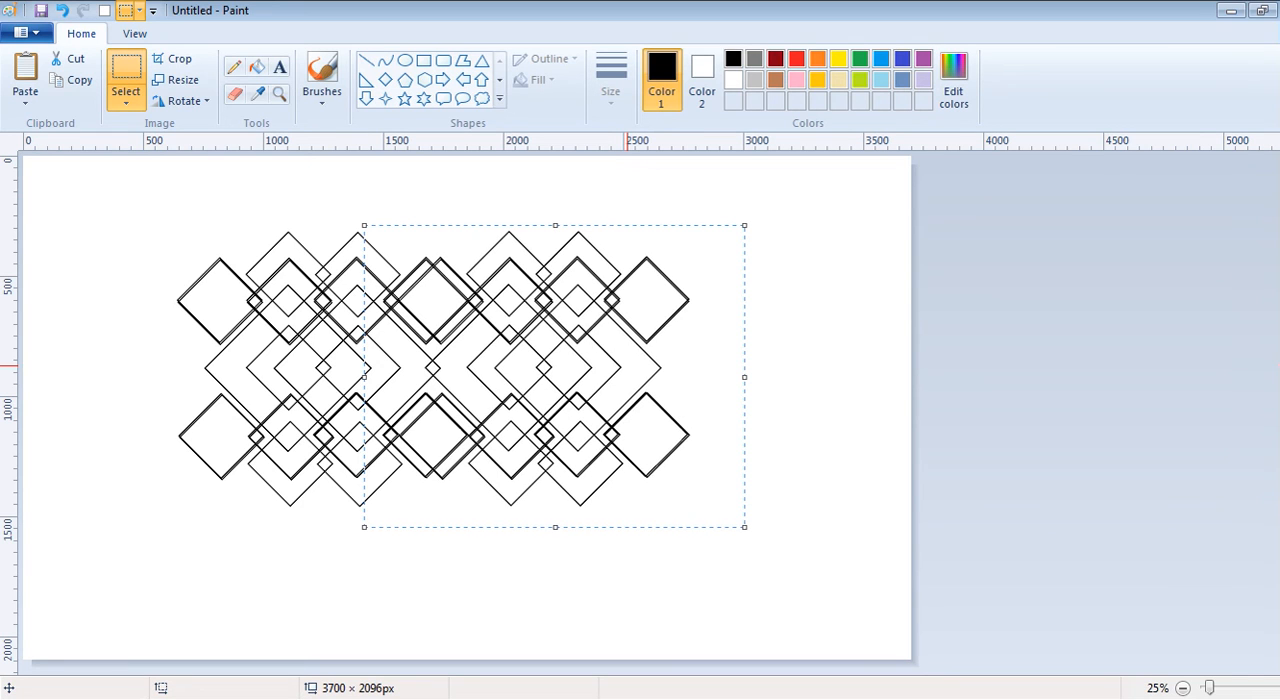
left_click(842, 318)
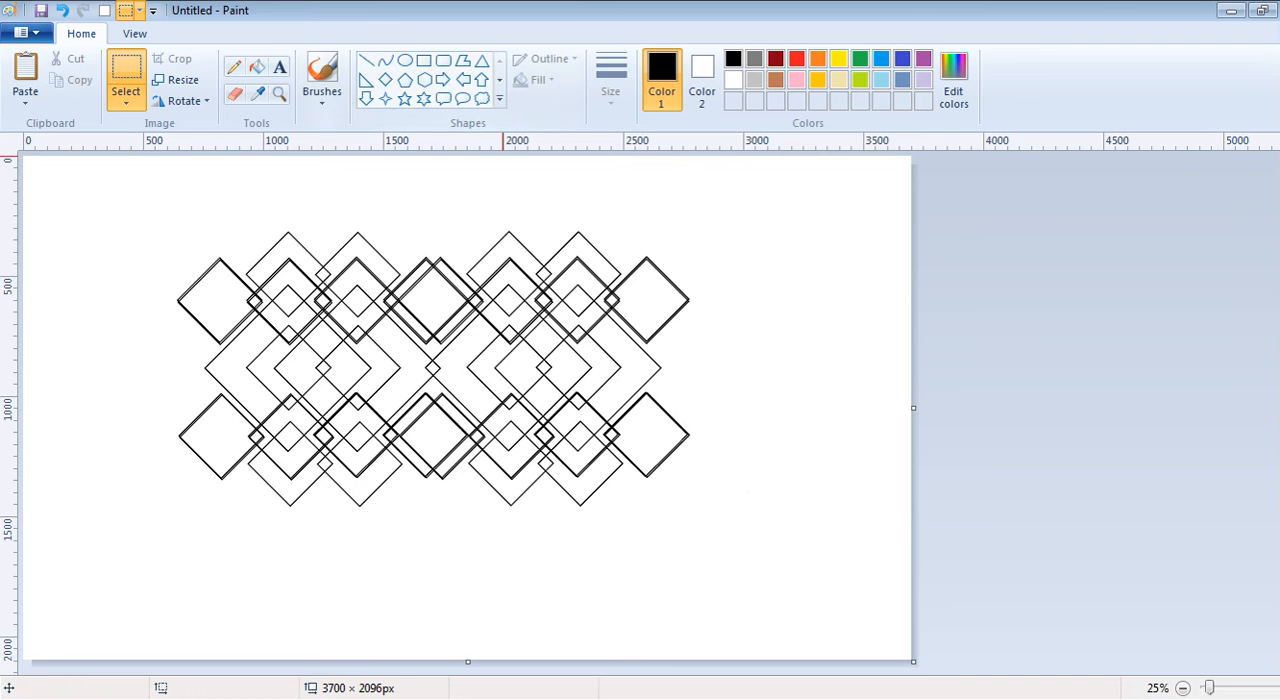
- Try a light grey fill on the background around the pattern, and fill it with orange instead
left_click(258, 67)
left_click(754, 80)
left_click(747, 240)
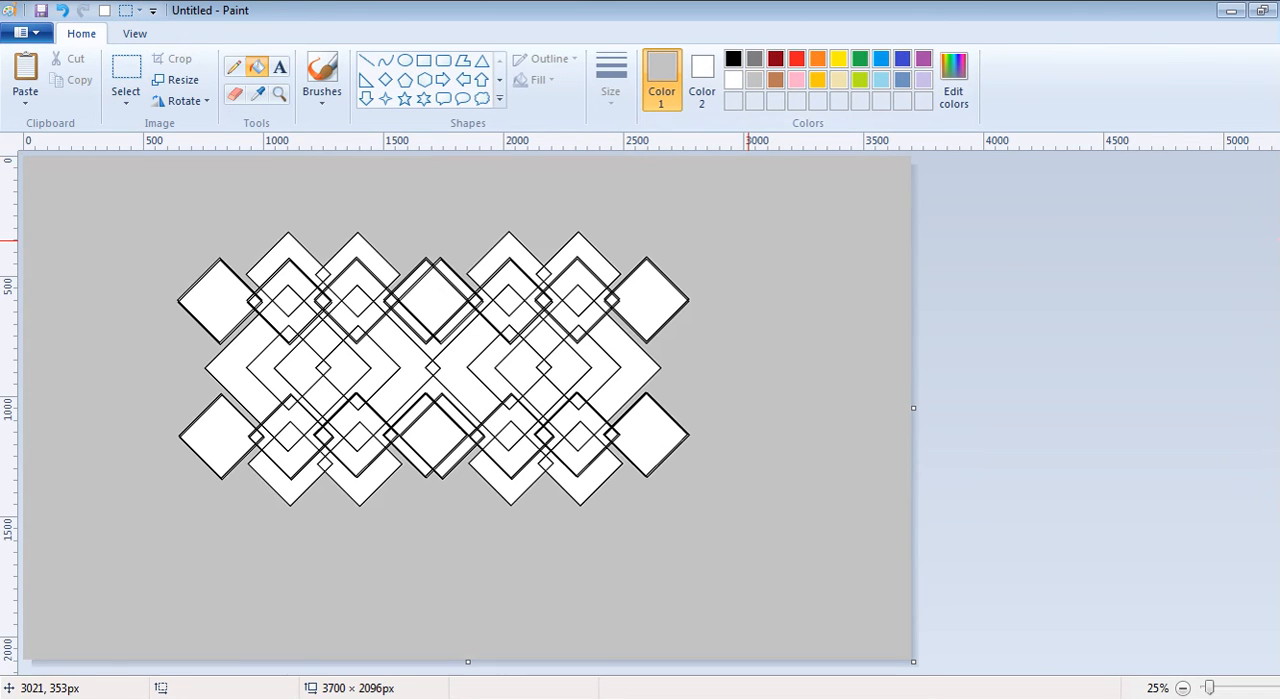
left_click(817, 58)
left_click(781, 200)
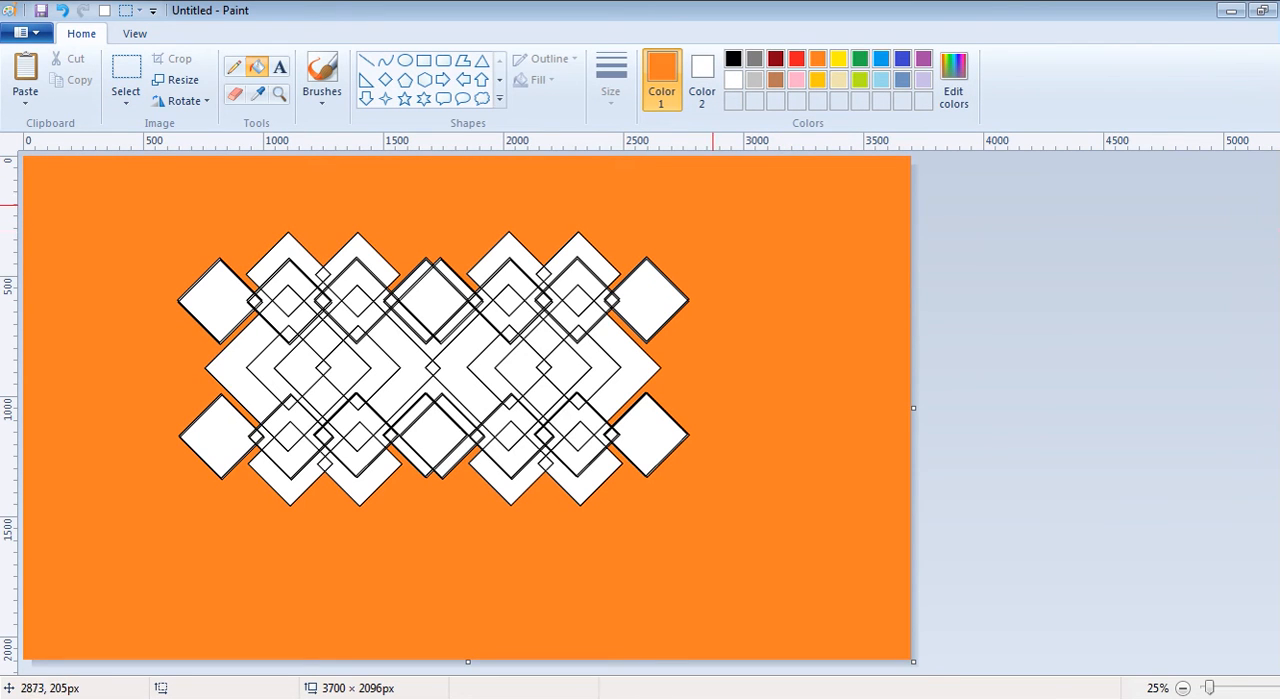
- Recolour the black outlines of the diamond pattern green with the fill tool
left_click(859, 58)
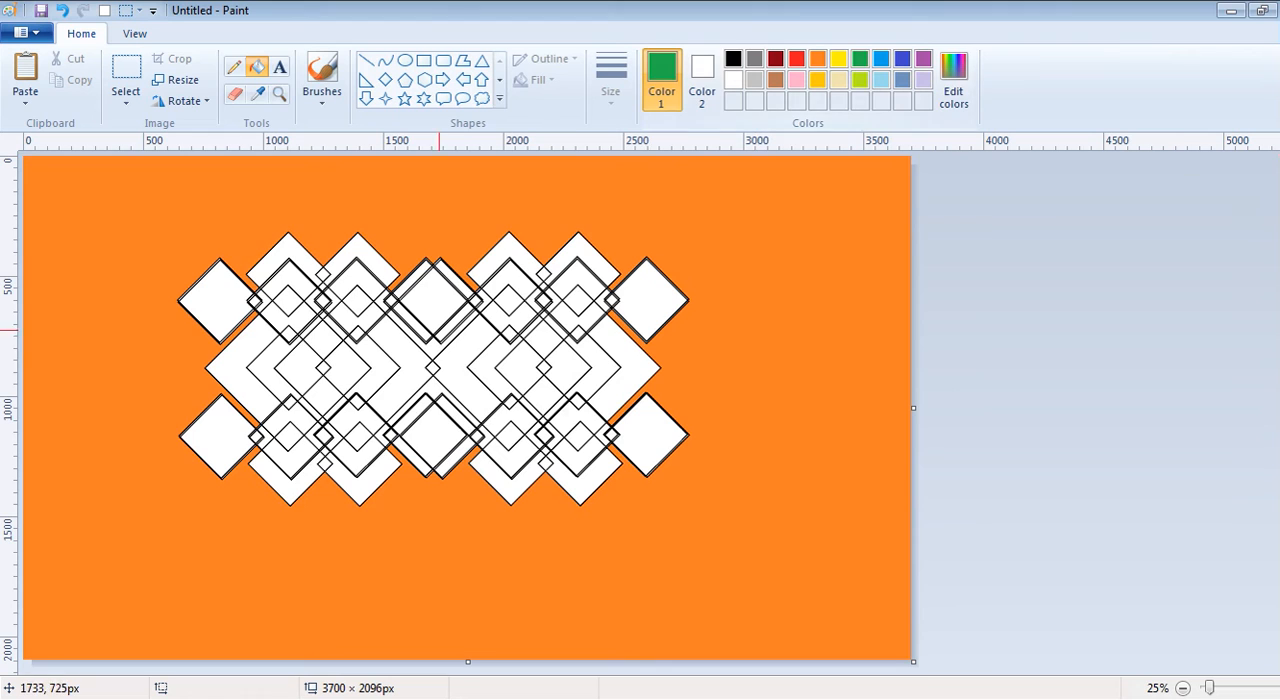
left_click(411, 367)
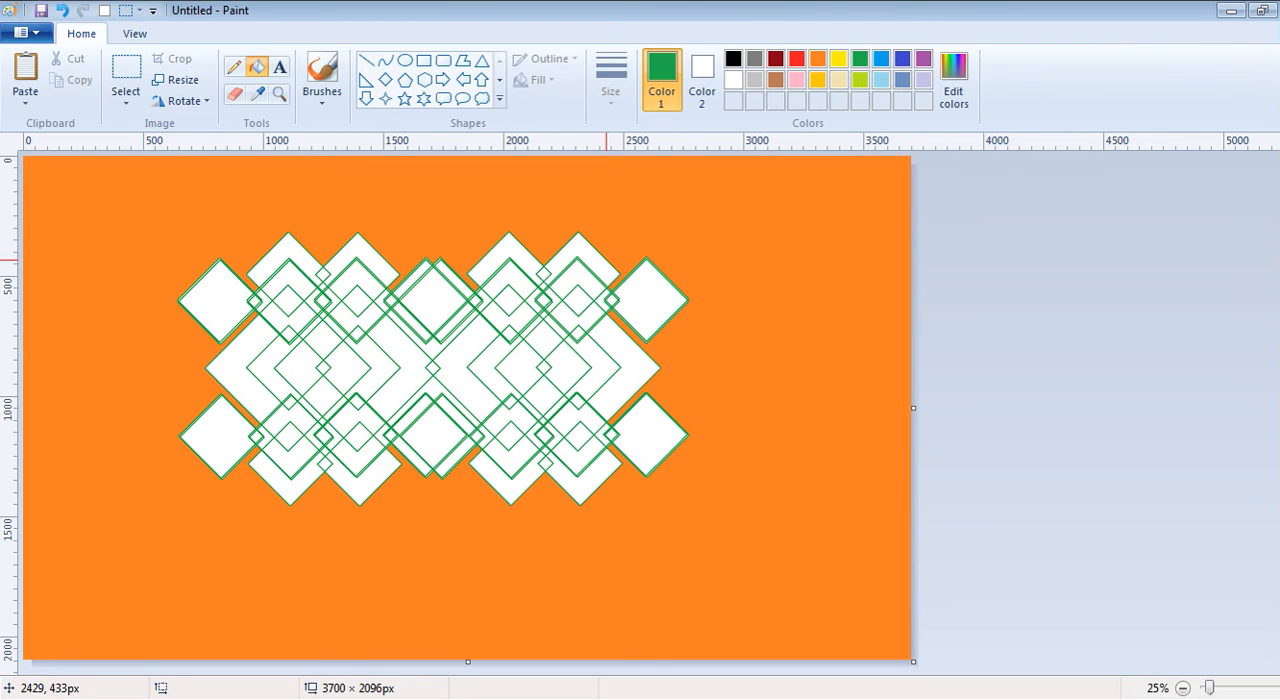
- Undo the green recolouring of the outlines and fill four separate areas in the middle row of the diamond pattern green
key("ctrl+z")
left_click(463, 342)
left_click(616, 367)
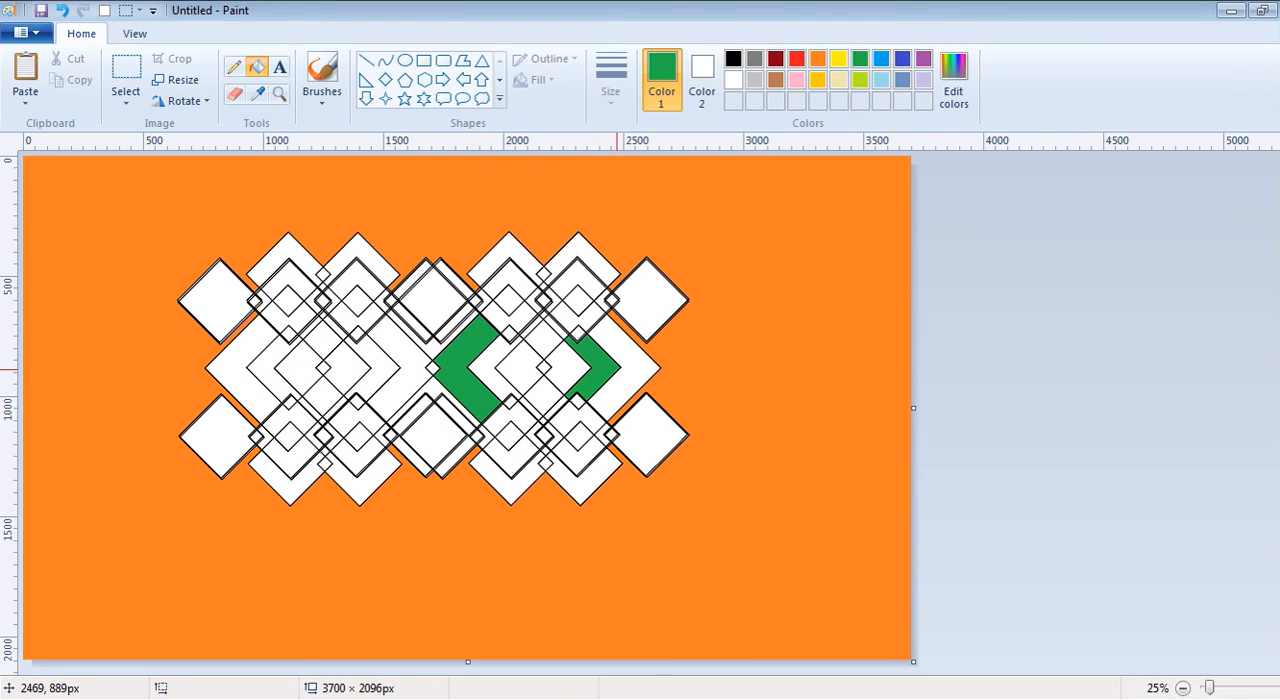
left_click(349, 376)
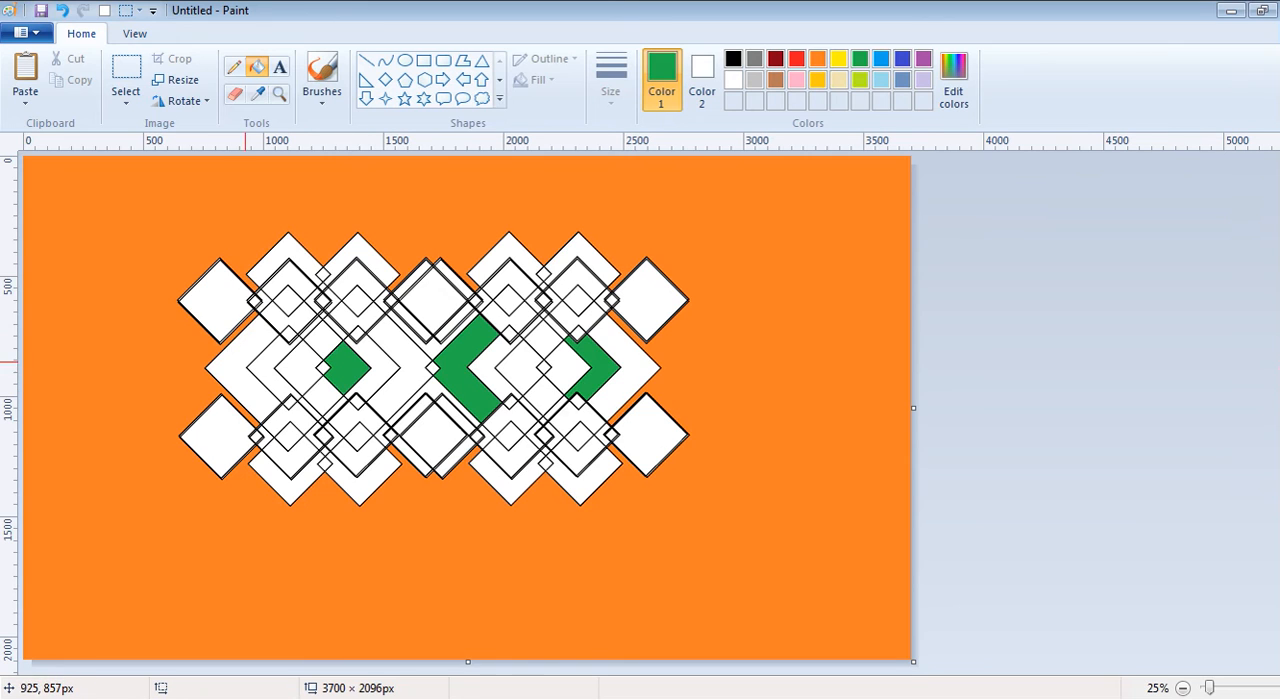
left_click(234, 362)
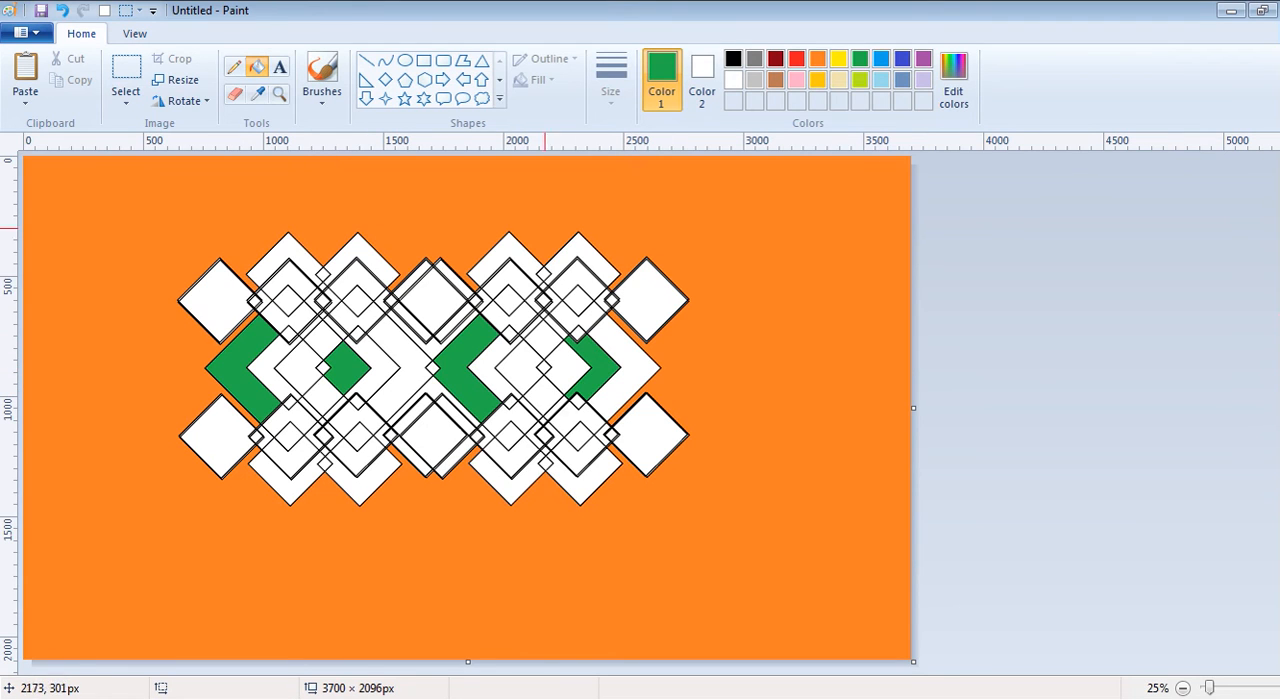
- Fill the rightmost chevron and three inner chevrons beside the green areas in the middle row with gold
left_click(818, 80)
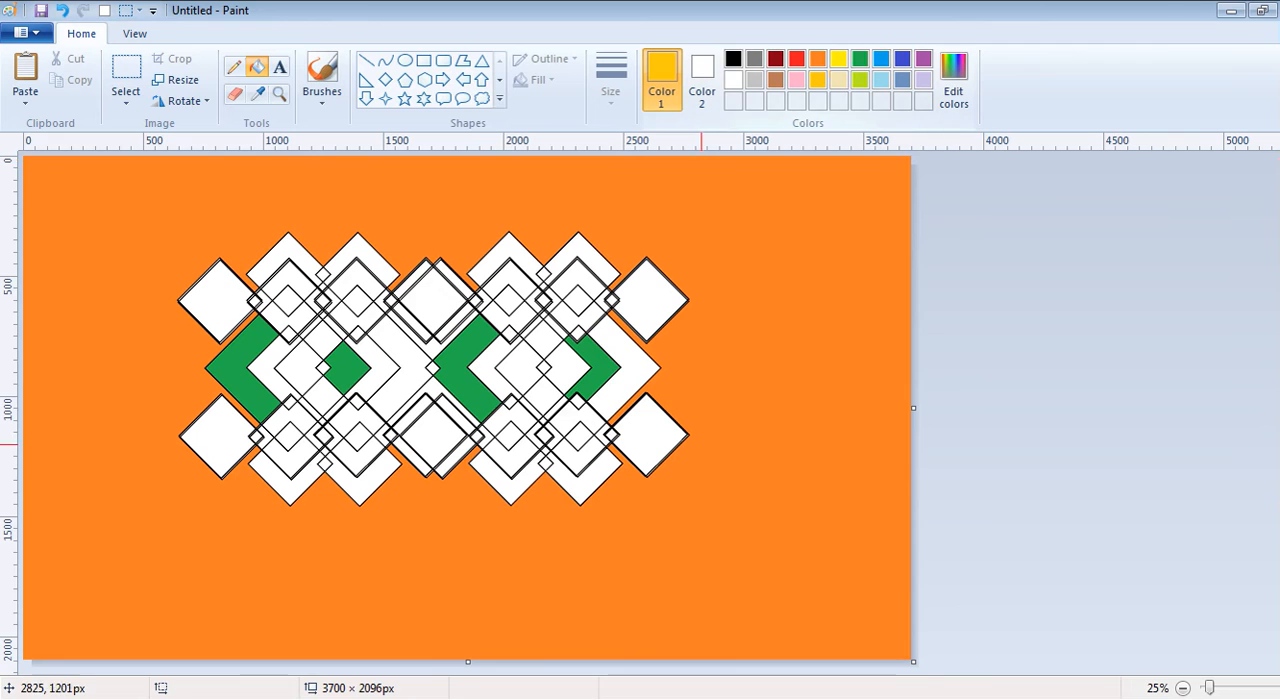
left_click(633, 389)
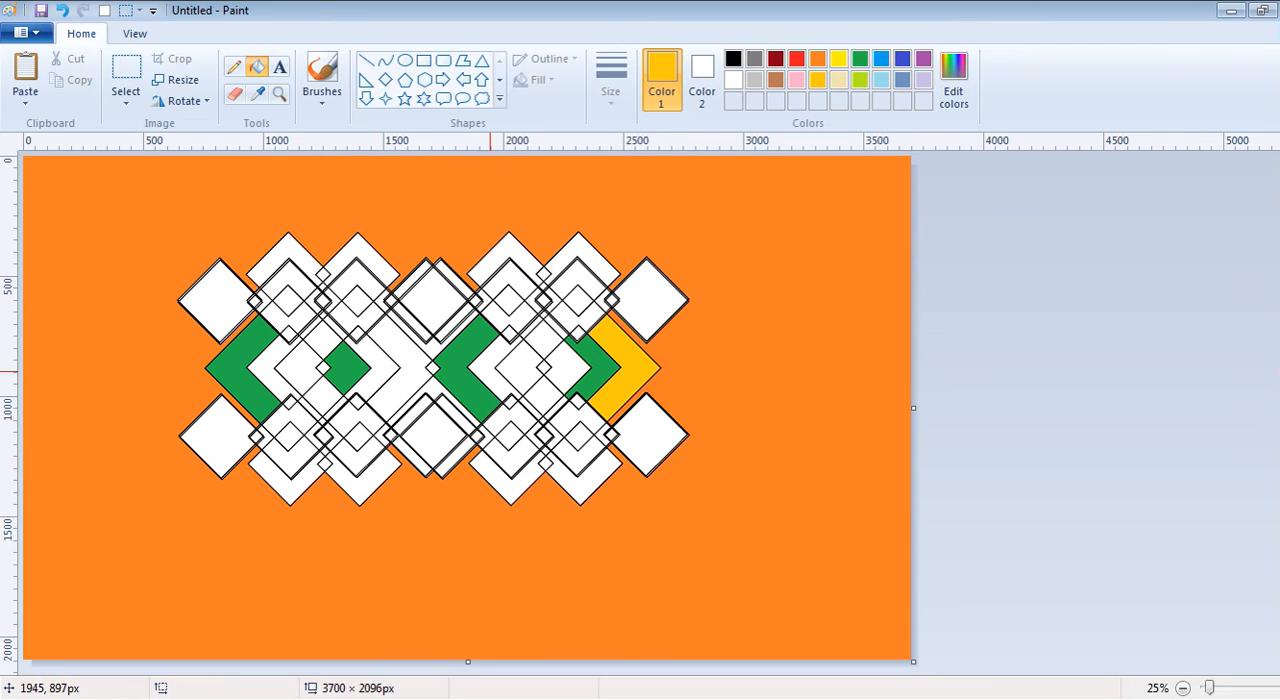
left_click(490, 371)
left_click(378, 377)
left_click(264, 375)
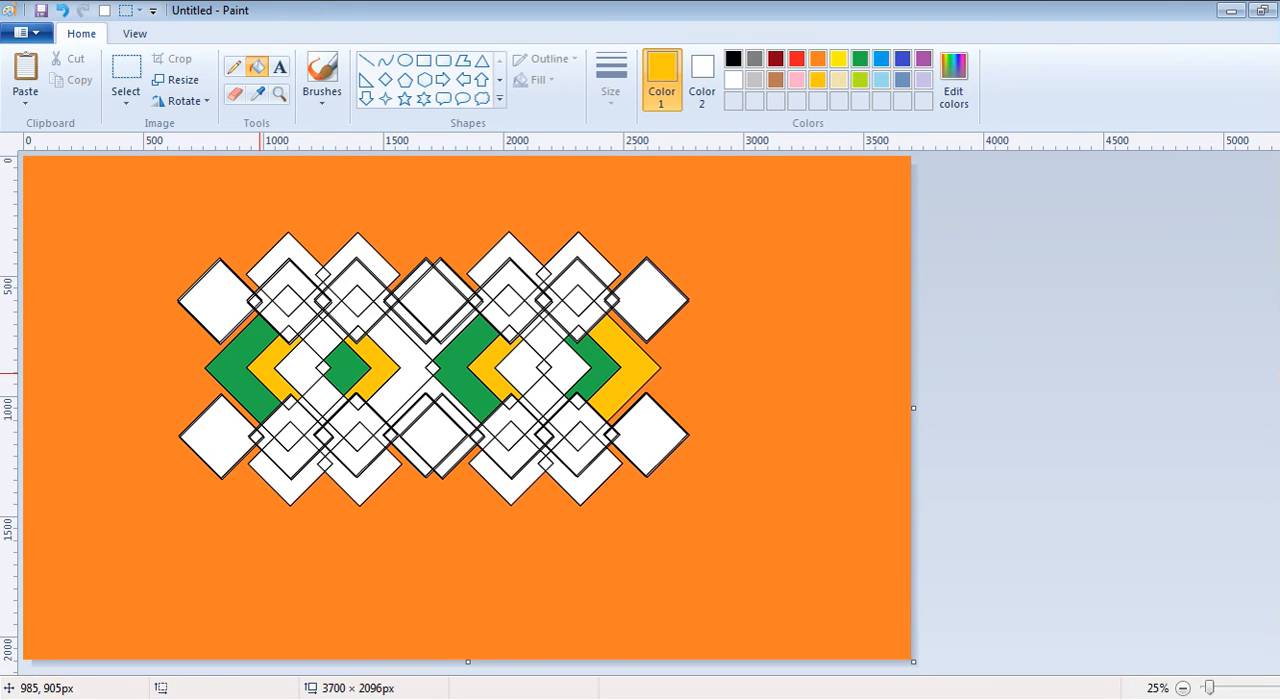
- Fill two small diamonds and the central chevron in the middle row indigo, and the remaining white inner diamond green
left_click(902, 58)
left_click(560, 370)
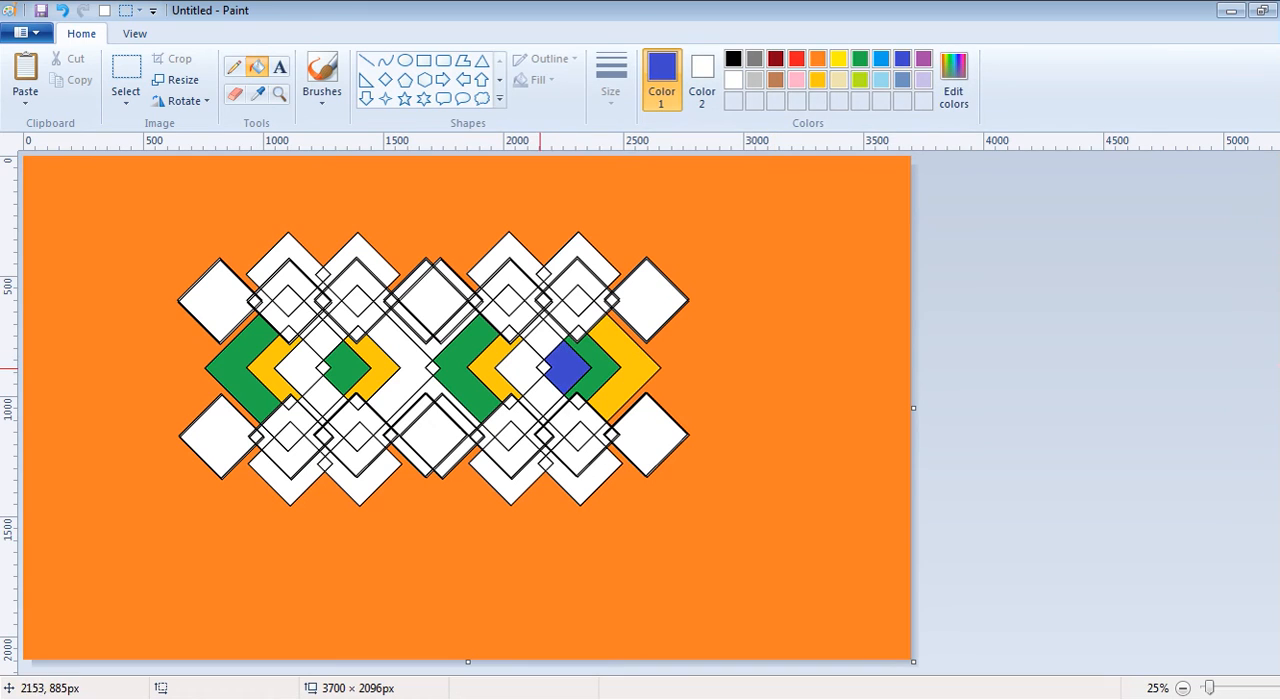
left_click(400, 360)
left_click(305, 365)
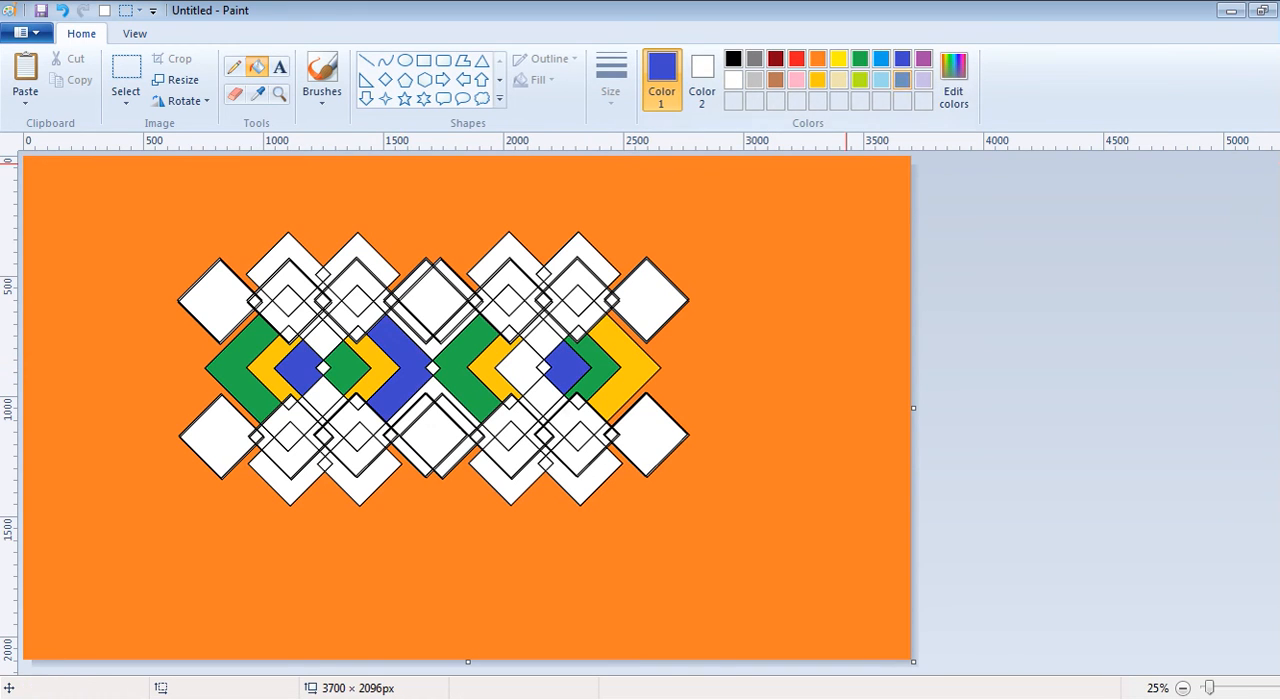
left_click(860, 58)
left_click(530, 362)
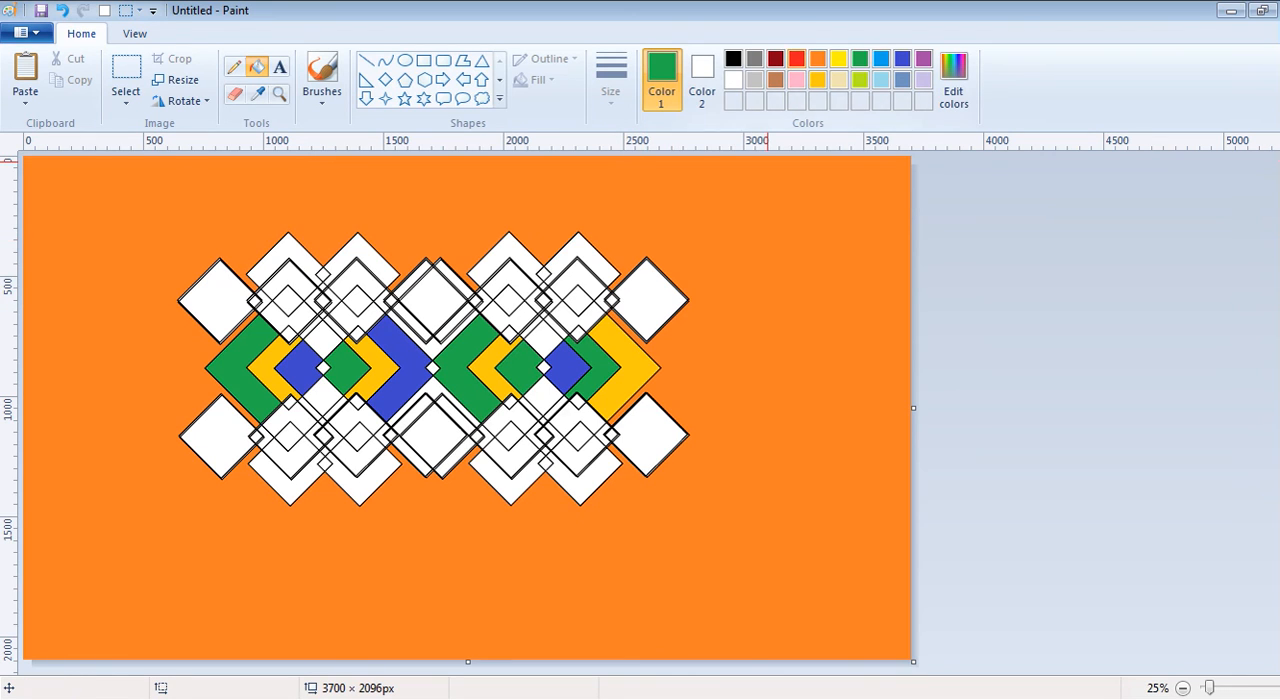
- Fill the chevrons inside the four overlapping diamonds of the upper row with light yellow
left_click(775, 79)
left_click(839, 79)
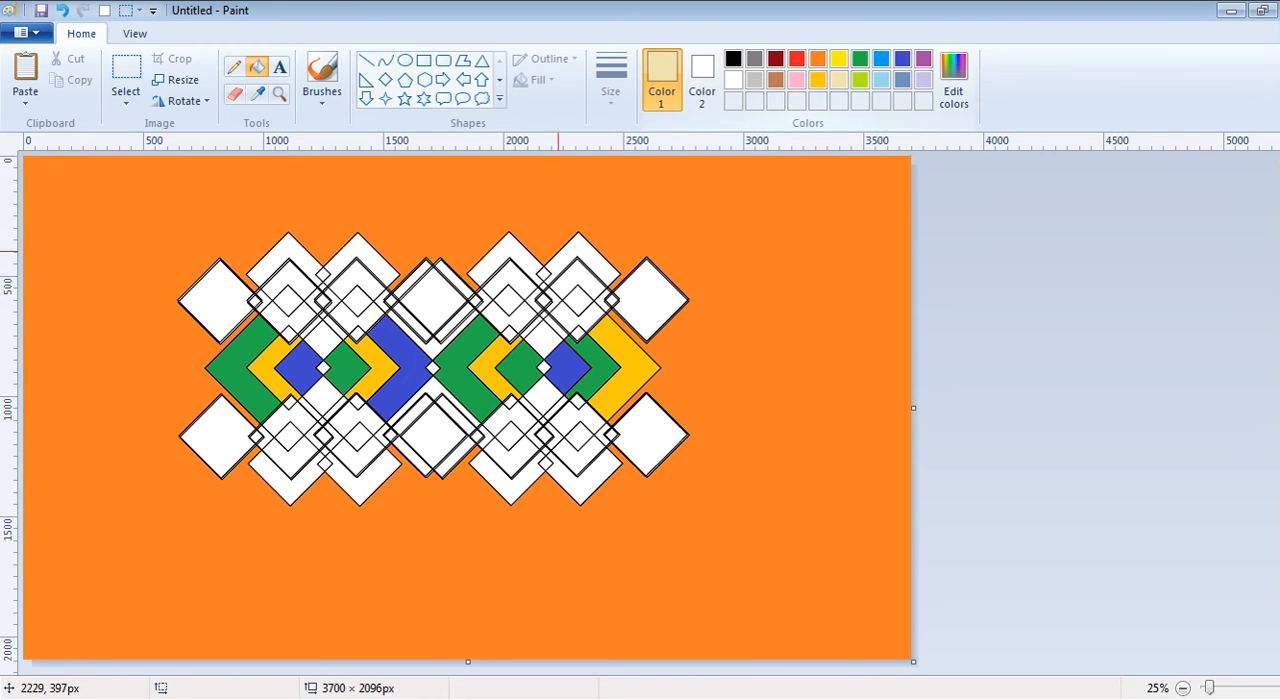
left_click(512, 278)
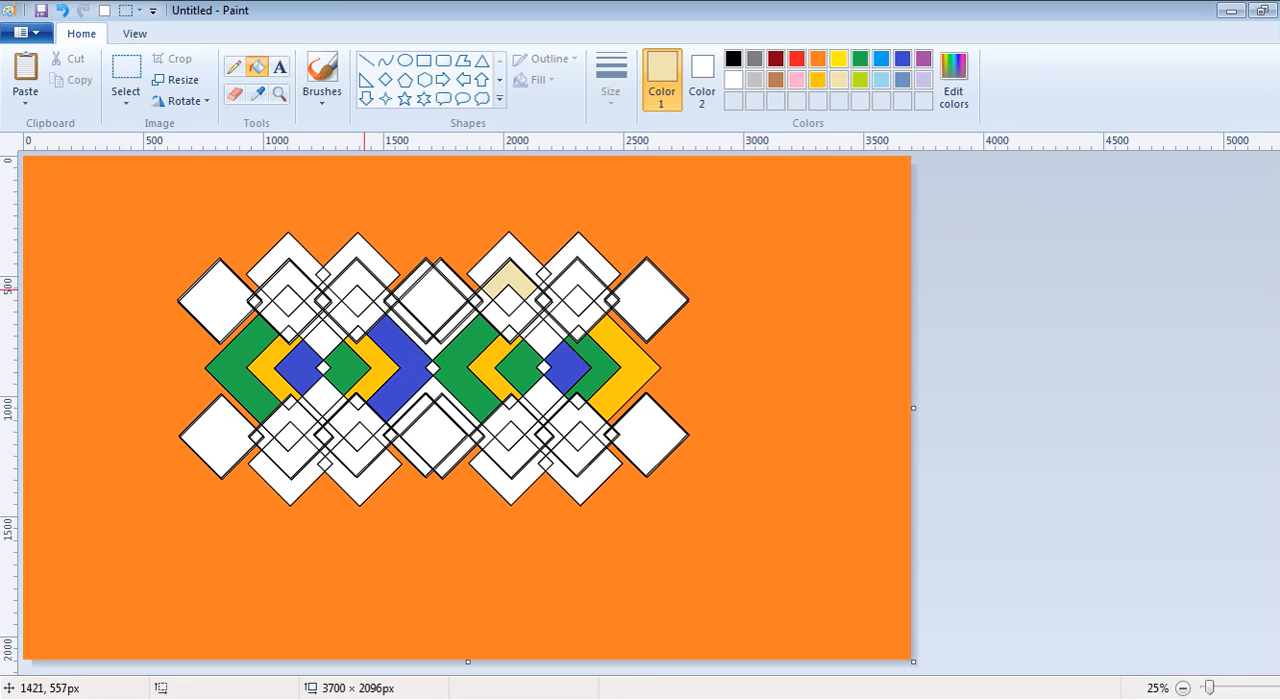
left_click(355, 287)
left_click(287, 287)
left_click(590, 280)
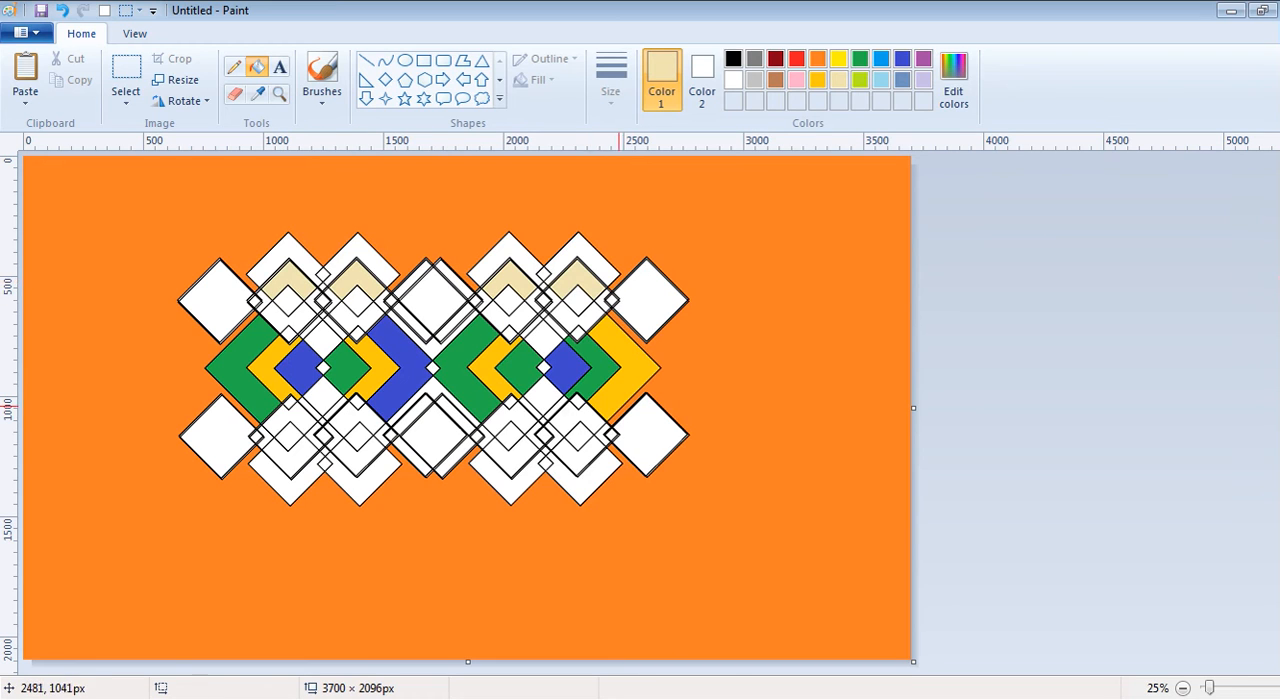
- Fill the four lowest chevrons along the pattern's bottom edge with light yellow, undoing the accidental recolouring of the outlines
left_click(588, 478)
left_click(522, 480)
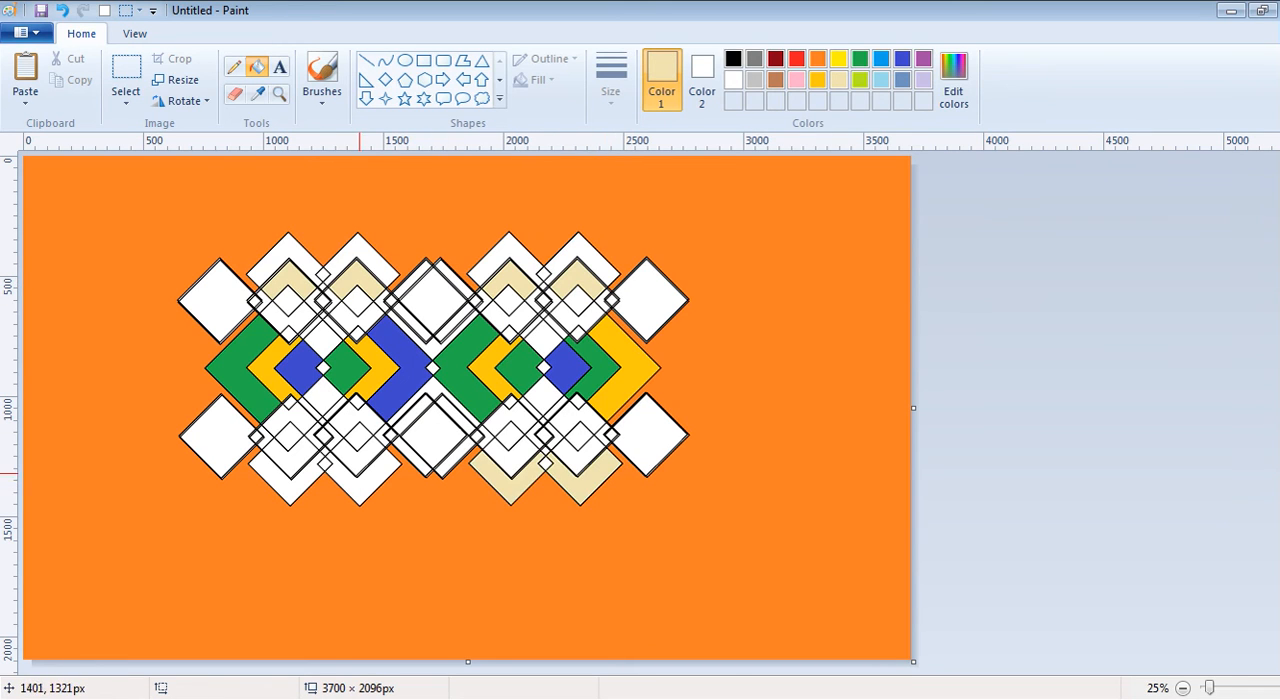
left_click(359, 474)
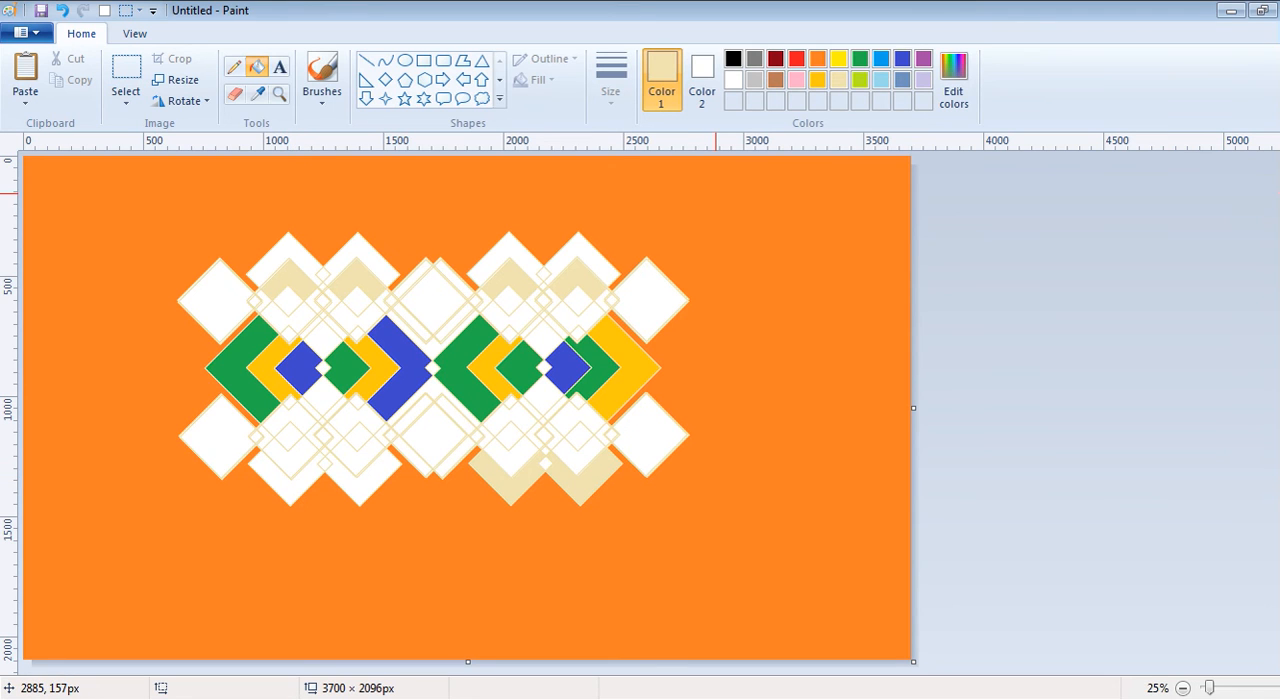
key("ctrl+z")
left_click(376, 477)
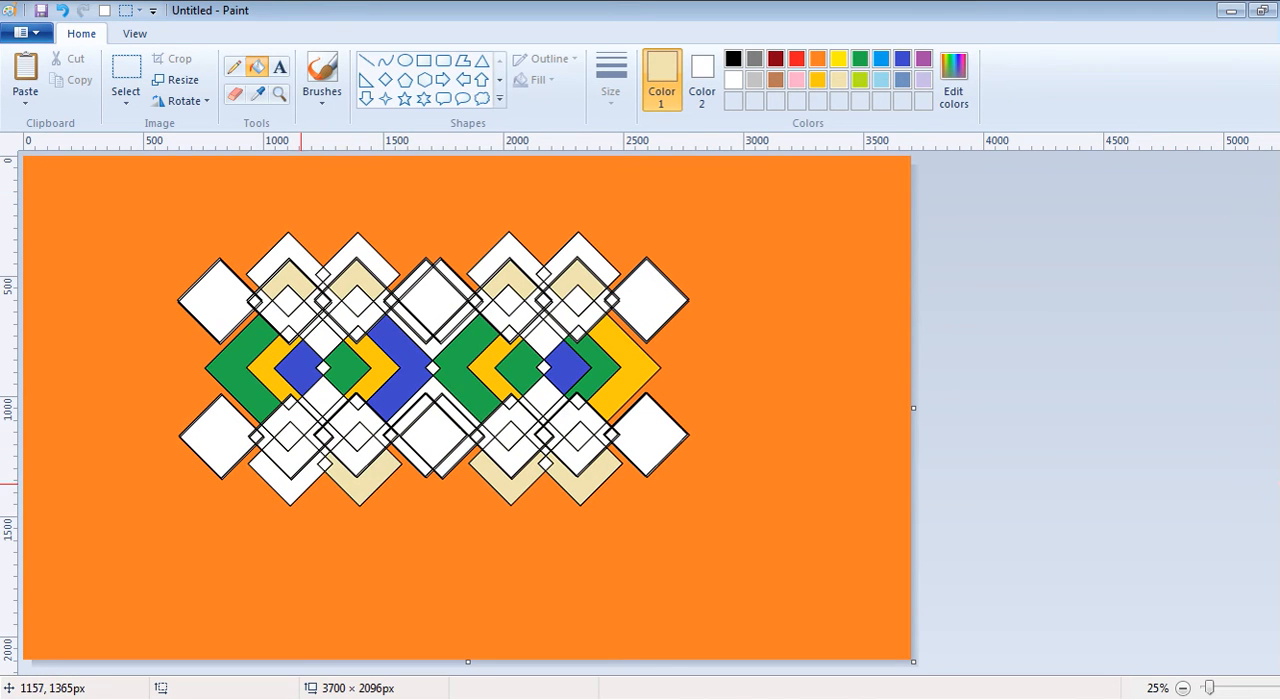
left_click(290, 478)
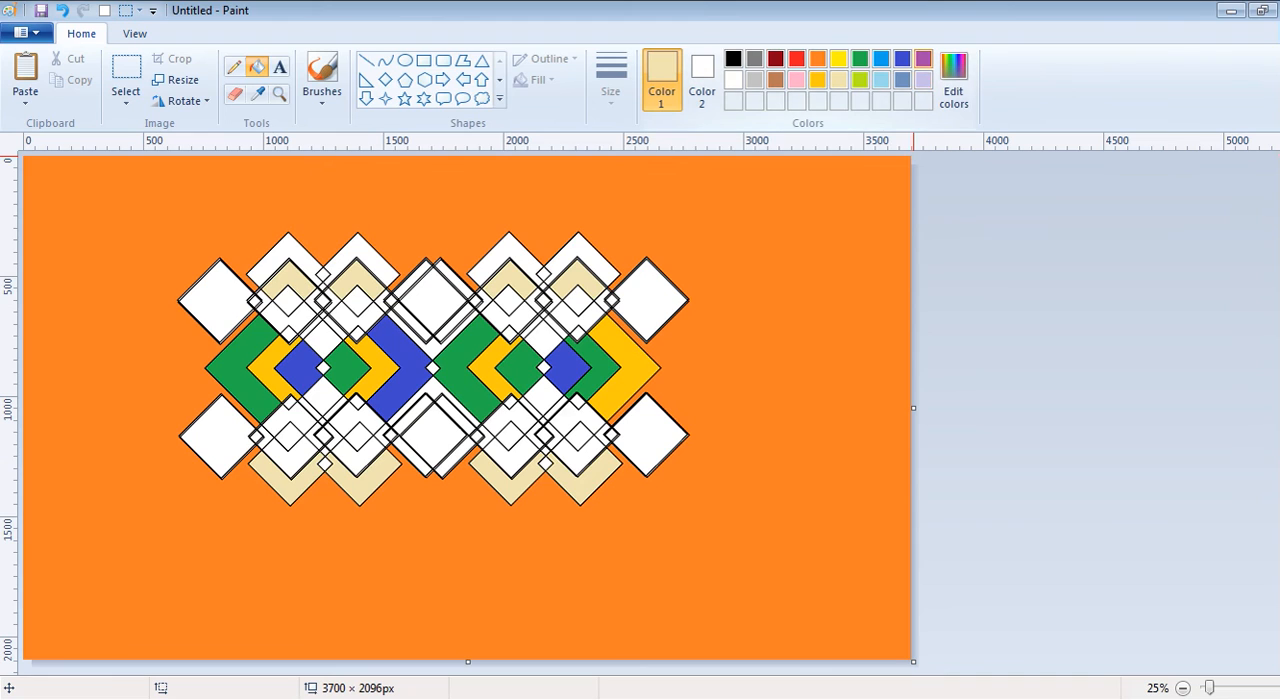
- Fill the upper chevrons inside the four overlapping diamonds of the lower row with purple
left_click(923, 58)
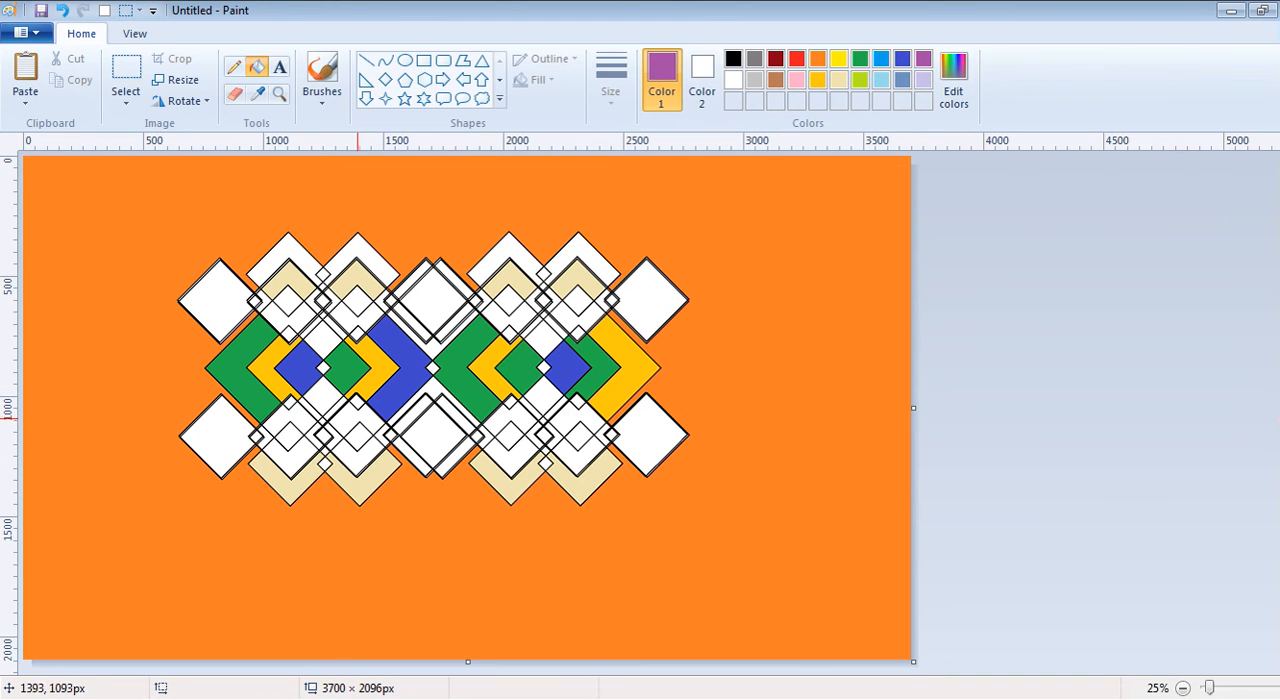
left_click(352, 416)
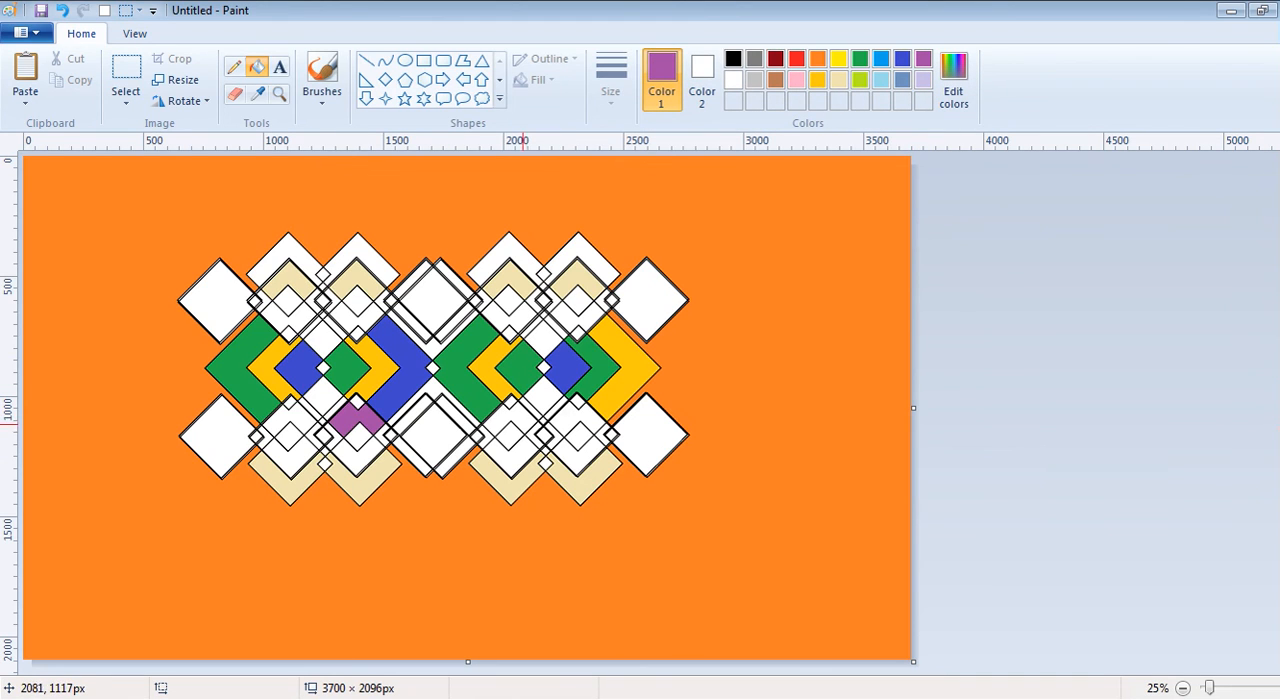
left_click(512, 418)
left_click(577, 418)
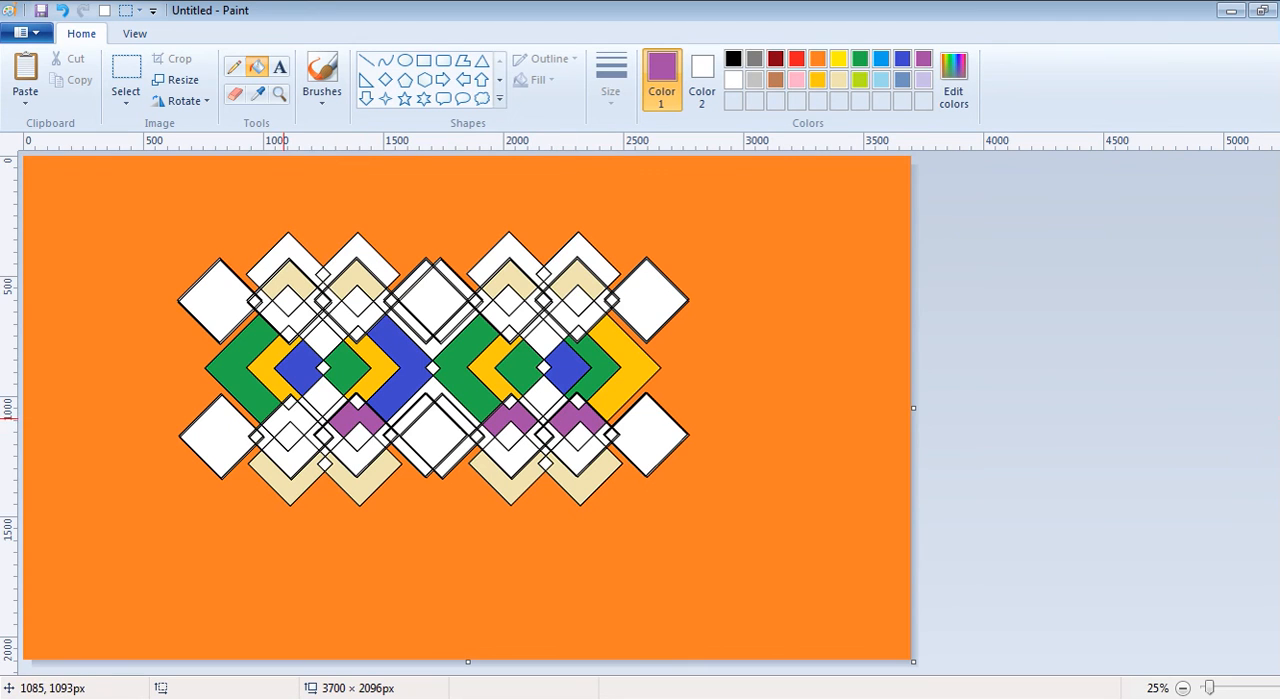
left_click(288, 418)
- Fill the chevrons beneath the light yellow ones in the four upper-row diamonds with purple
left_click(294, 317)
left_click(357, 318)
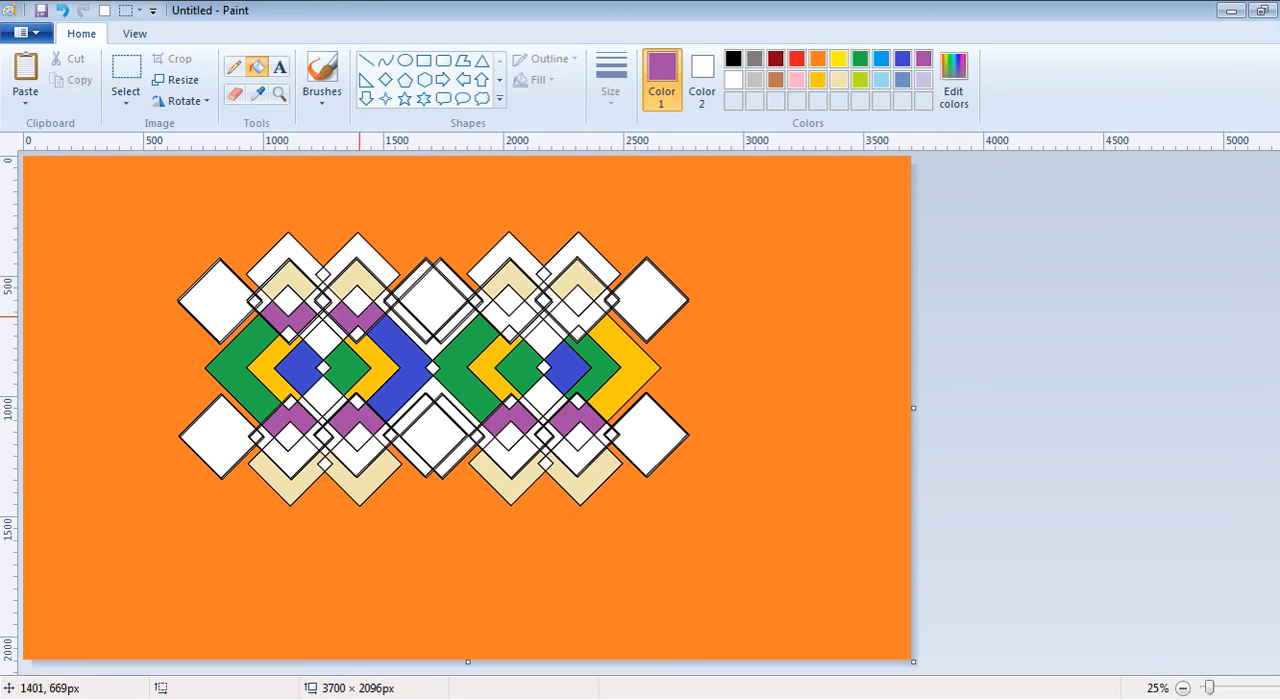
left_click(508, 318)
left_click(588, 318)
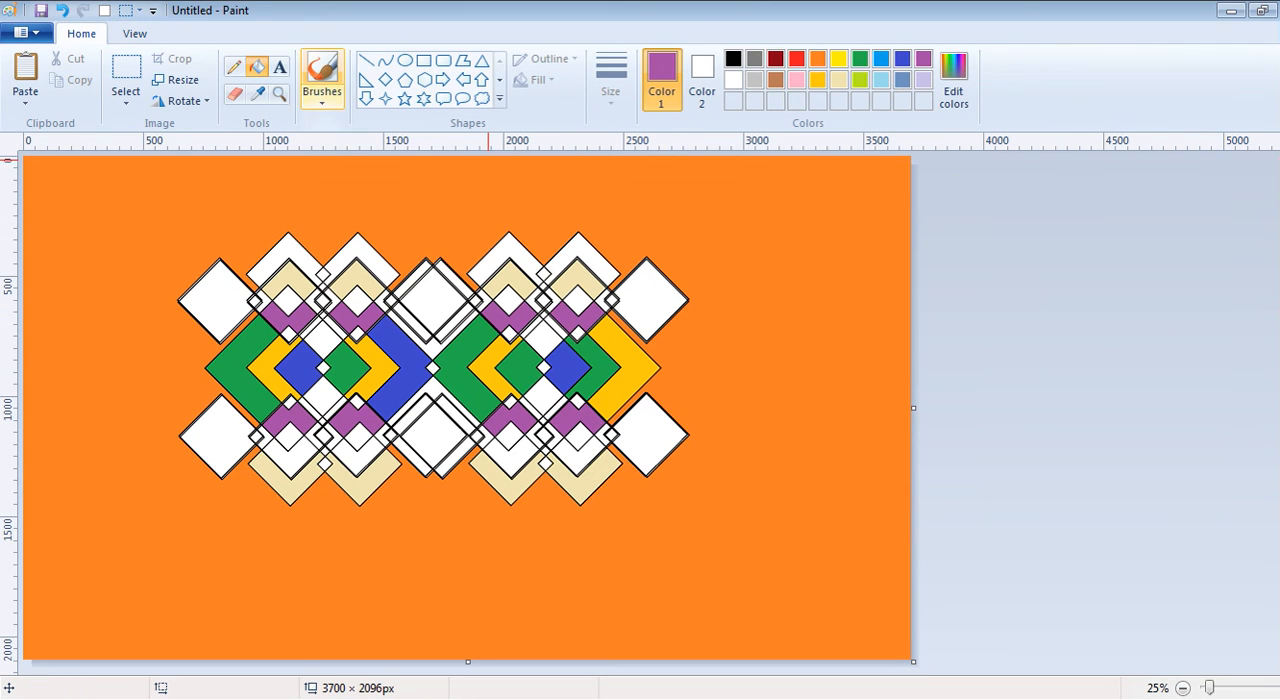
- Add the white text "THANK U" and resize its text box to sit below the pattern, starting near the canvas's left side
left_click(279, 67)
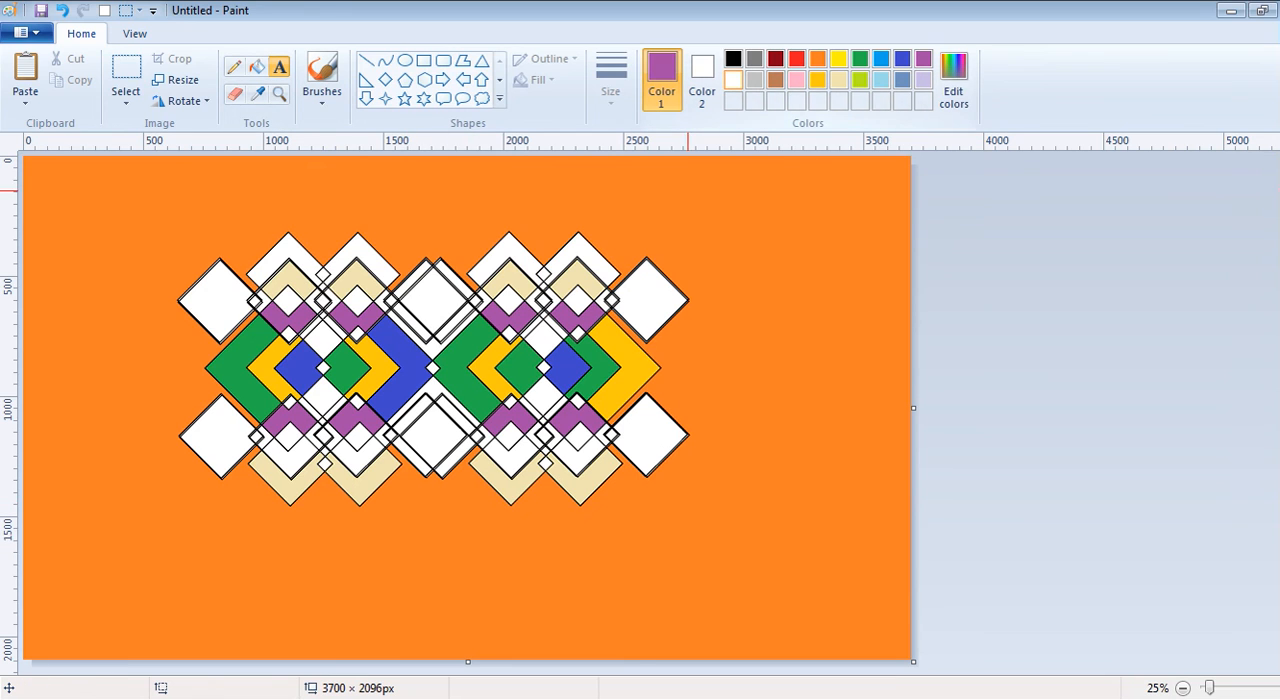
left_click(360, 347)
type("TH")
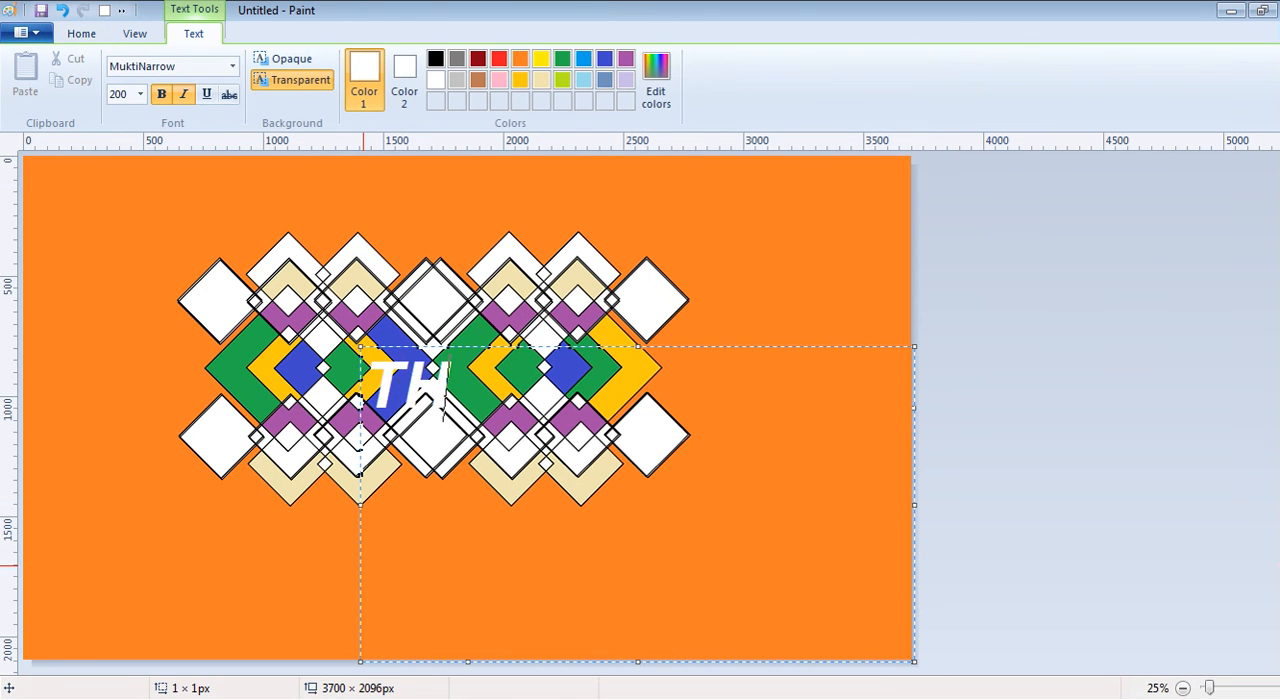
type("ANK U")
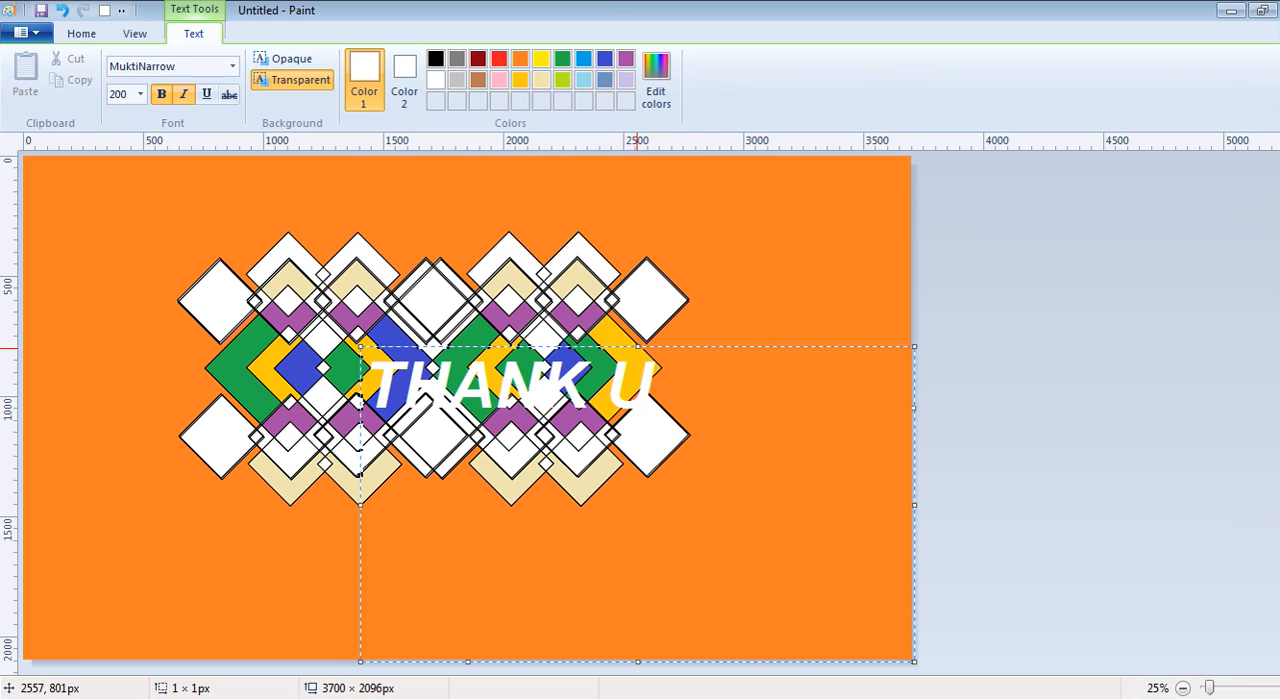
left_click_drag(638, 347, 636, 508)
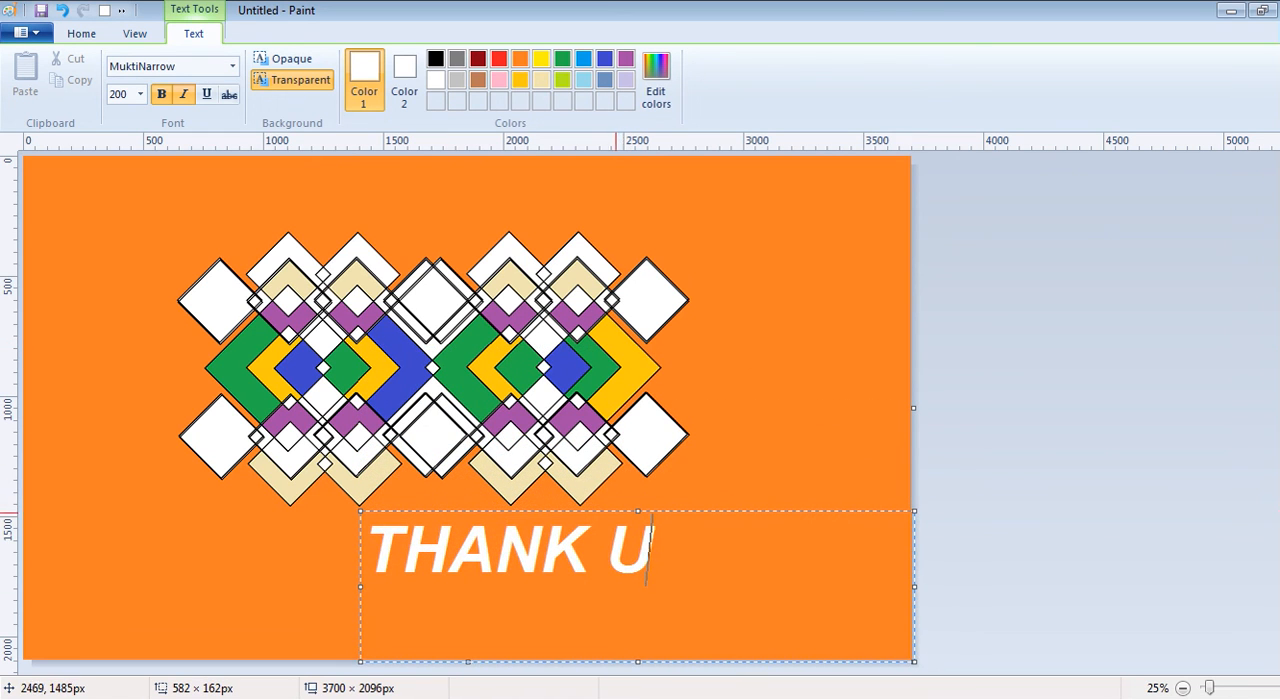
left_click_drag(366, 588, 93, 510)
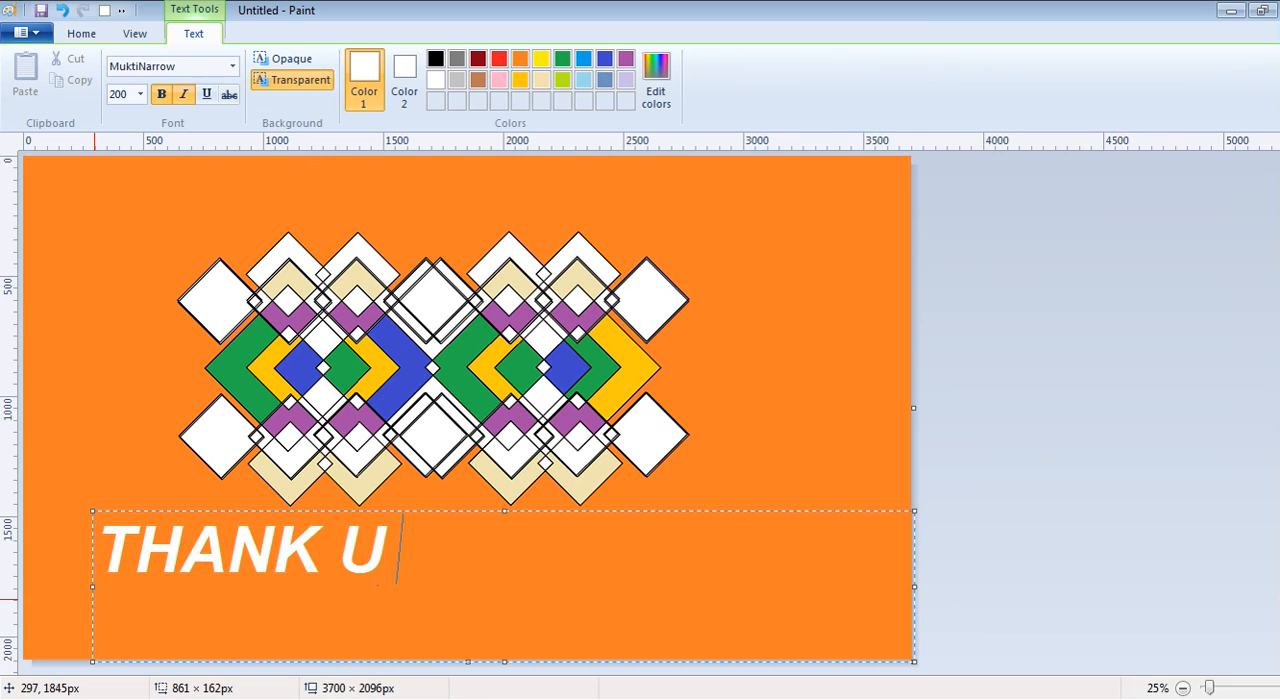
- Extend the text to read "THANK U FOR WATCH", correcting the misspelled last word
type("FOR ")
type("WATH")
key("BackSpace")
type("ATH")
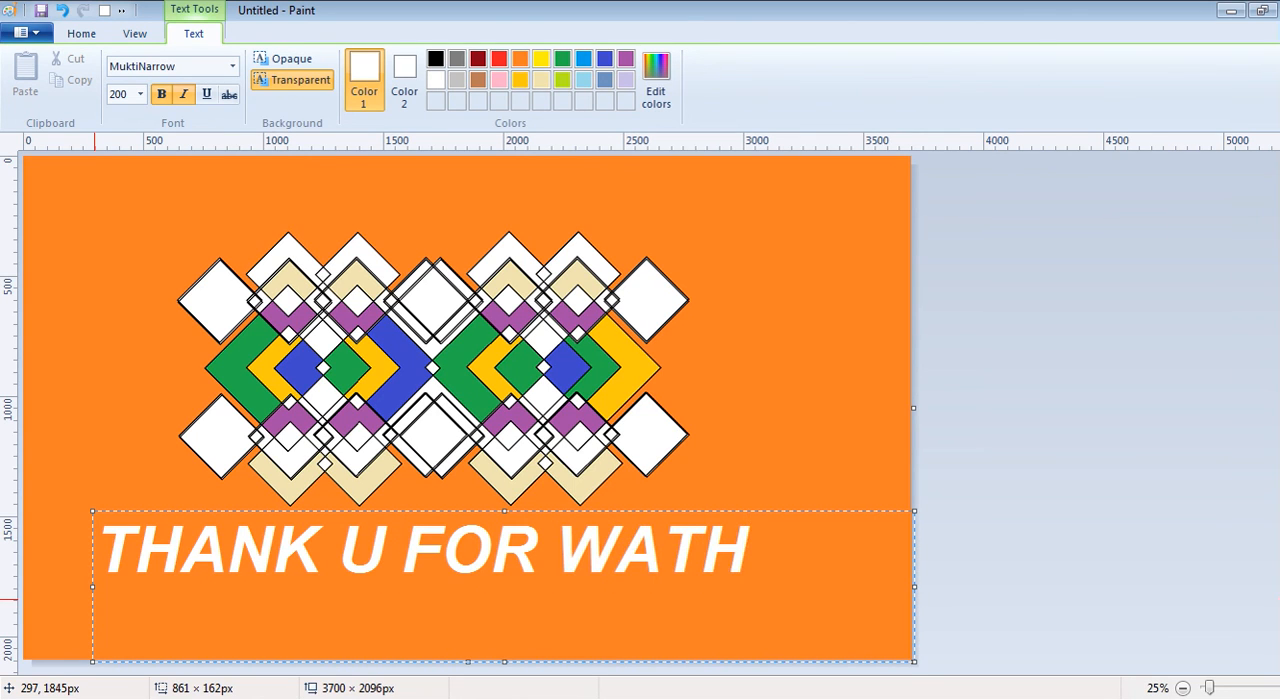
key("BackSpace")
key("BackSpace")
type("TCH")
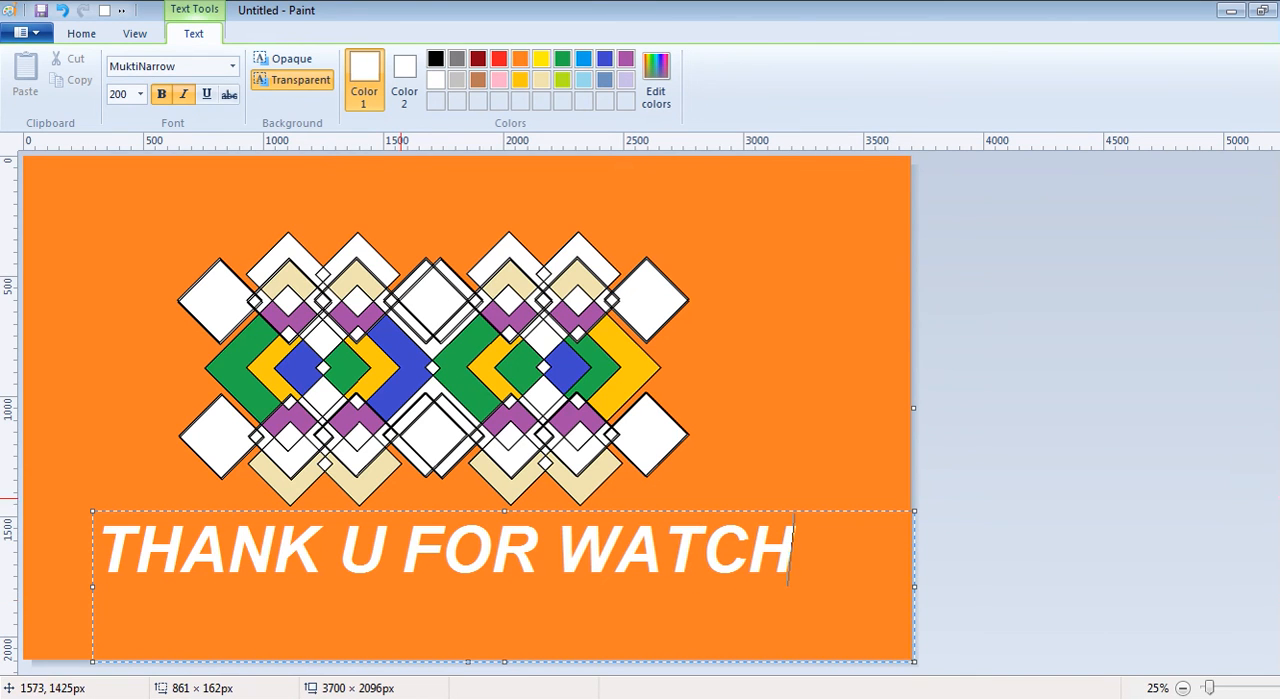
left_click(643, 357)
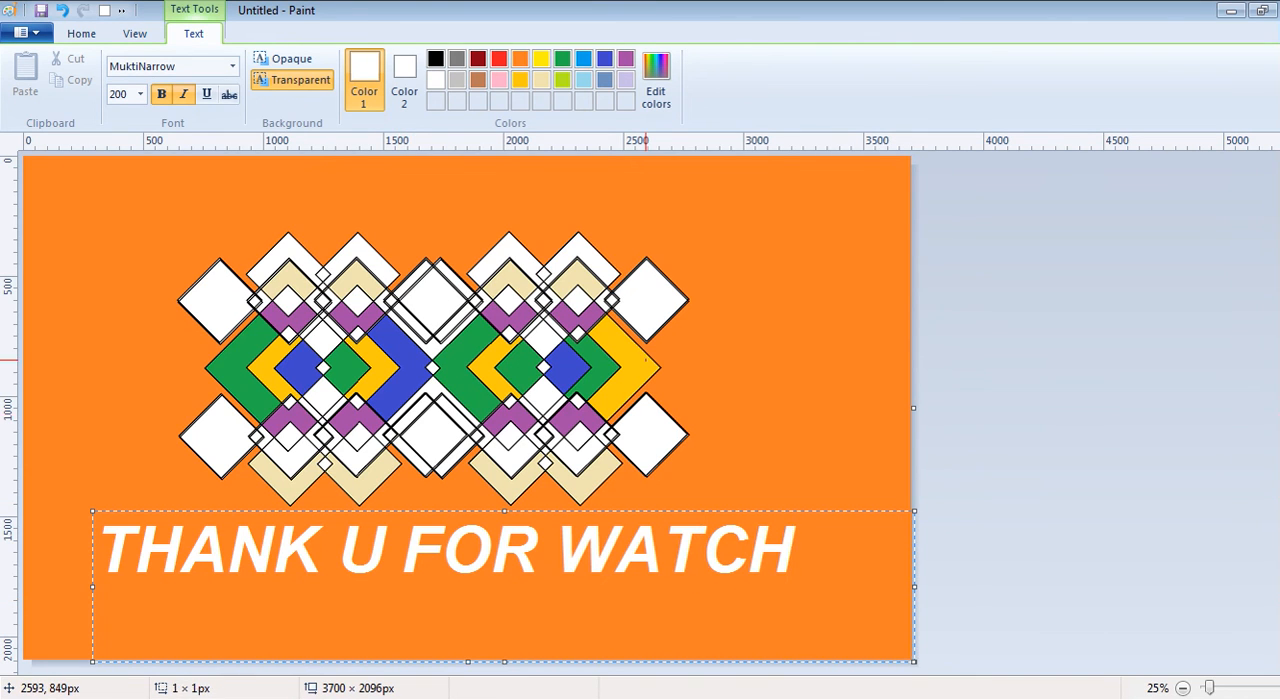